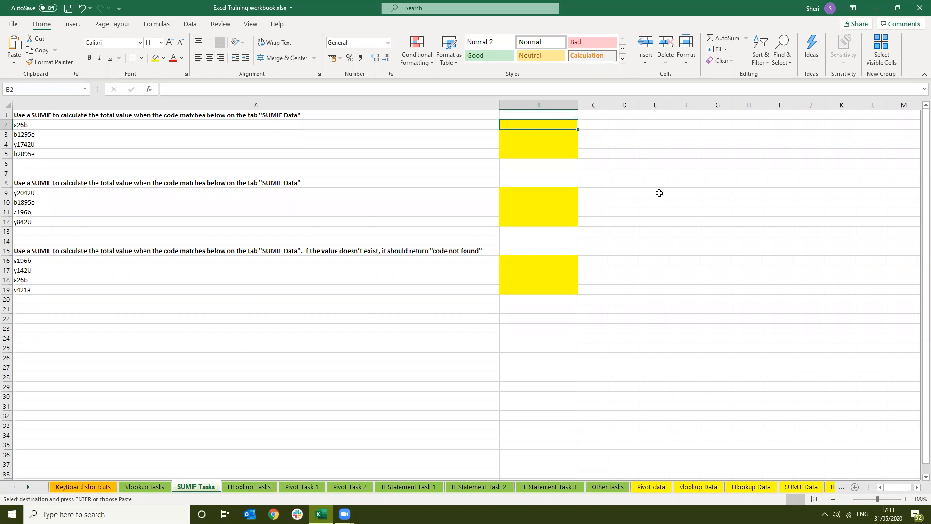
- Start a SUMIF formula in cell B2 with column B of the SUMIF Data sheet as the range
{"action": "type", "text": "="}
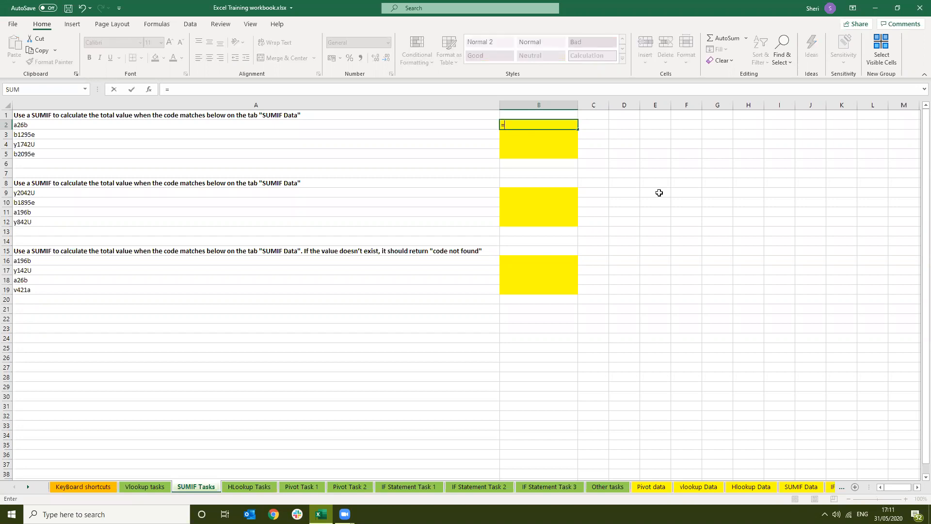
{"action": "type", "text": "sumif"}
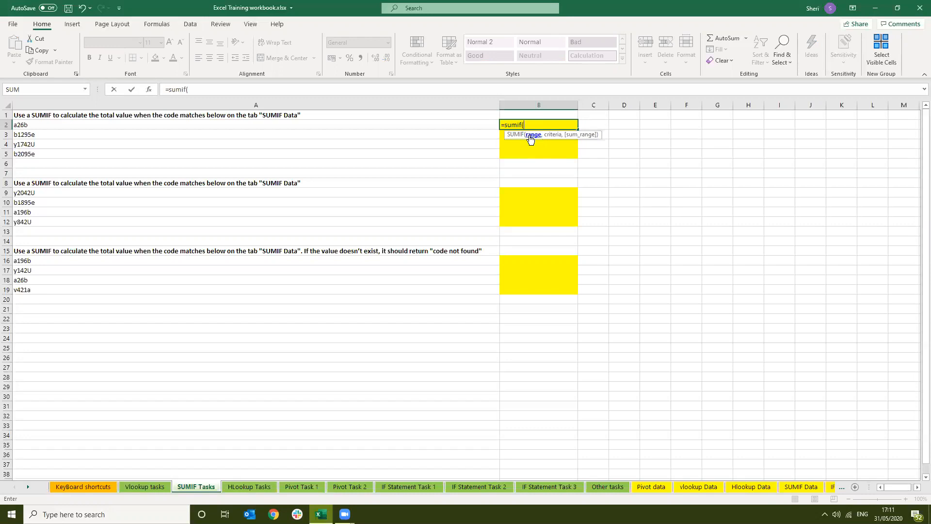
{"action": "double_click", "coordinate": [530, 137]}
{"action": "left_click", "coordinate": [793, 487]}
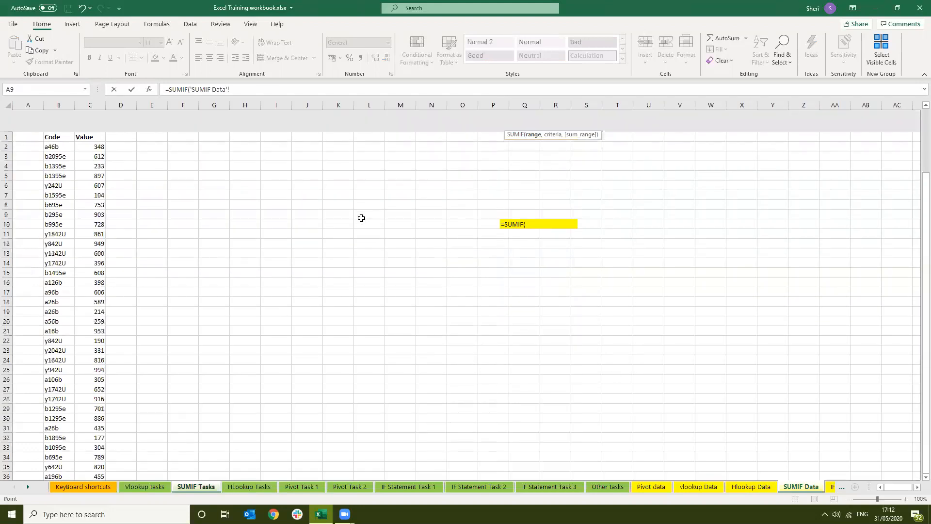
{"action": "left_click", "coordinate": [61, 105]}
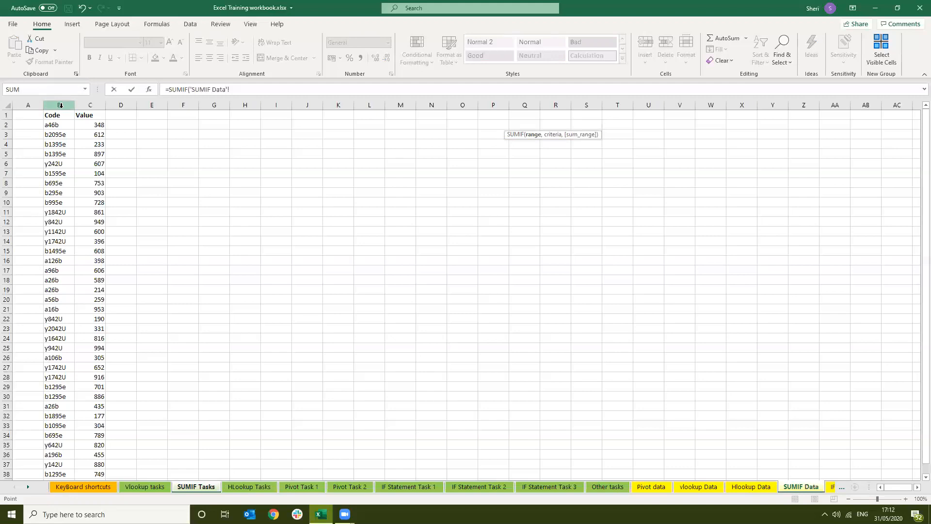
{"action": "left_click", "coordinate": [60, 105]}
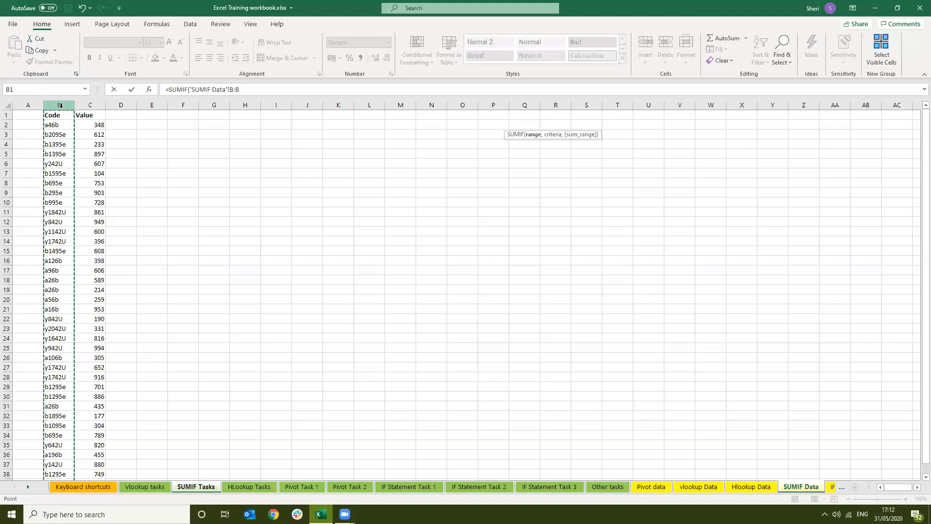
{"action": "type", "text": ","}
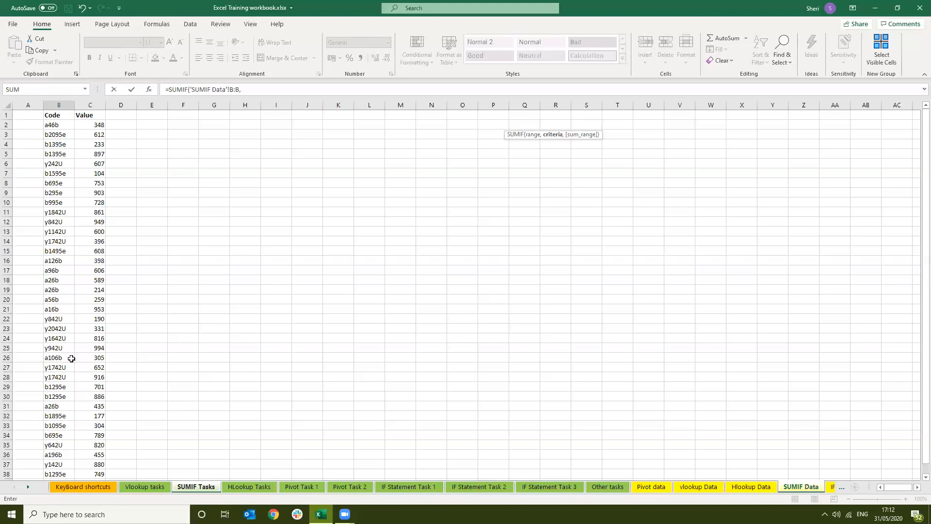
- Add cell A2 of the SUMIF Tasks sheet as the formula's criteria
{"action": "left_click", "coordinate": [155, 487]}
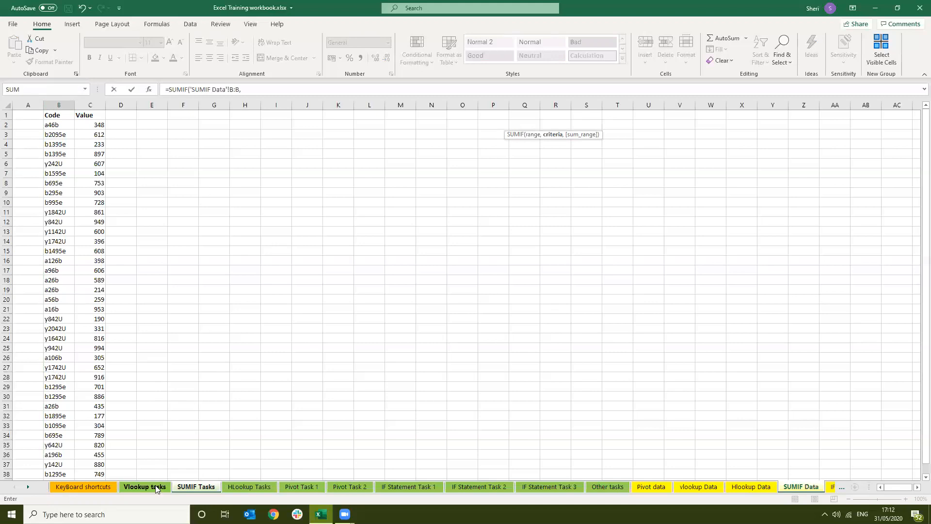
{"action": "left_click", "coordinate": [184, 487]}
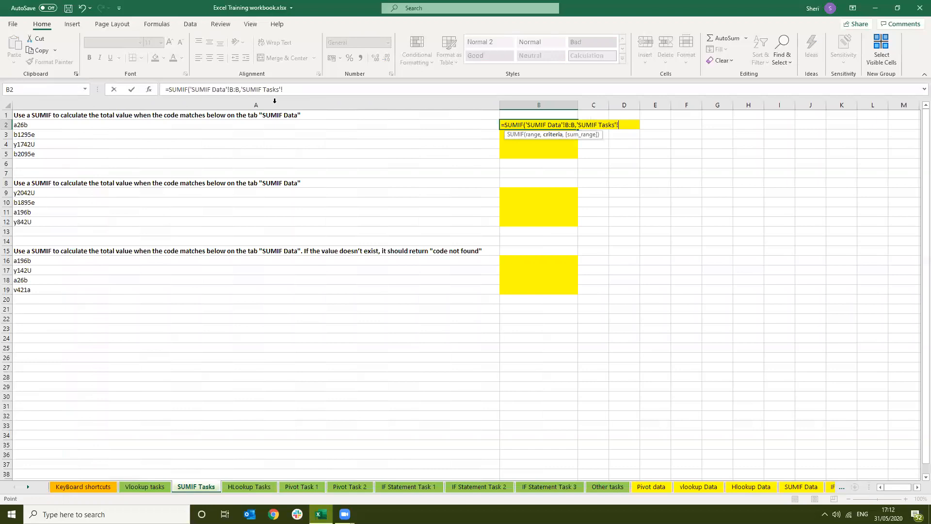
{"action": "left_click", "coordinate": [219, 128]}
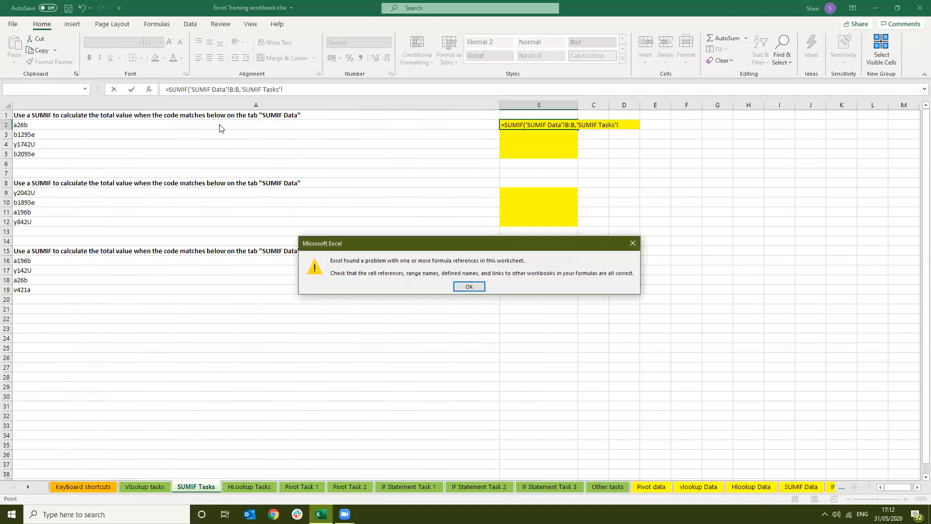
{"action": "left_click", "coordinate": [469, 285]}
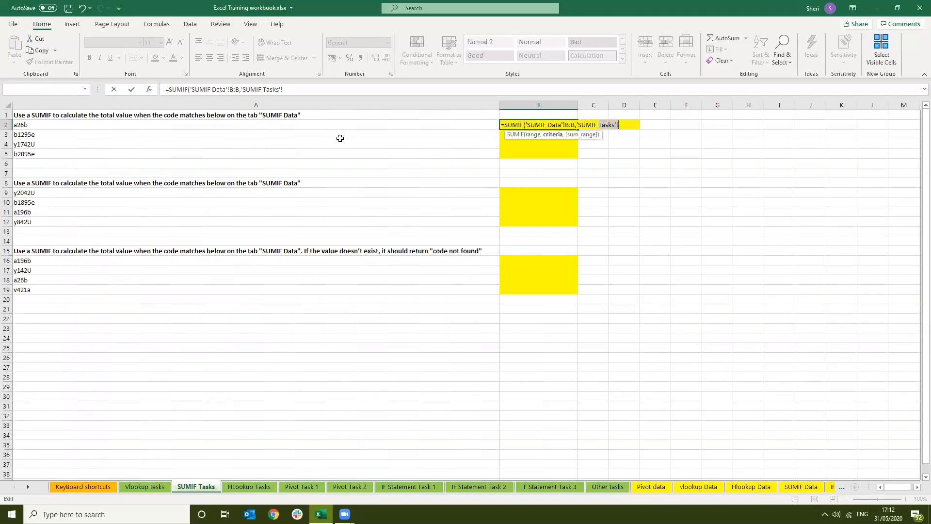
{"action": "left_click", "coordinate": [353, 87]}
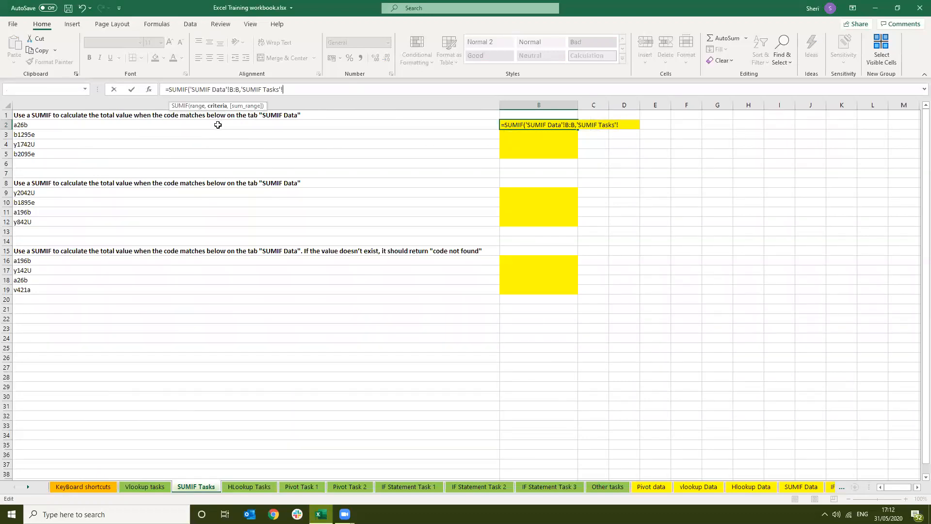
{"action": "left_click", "coordinate": [218, 125]}
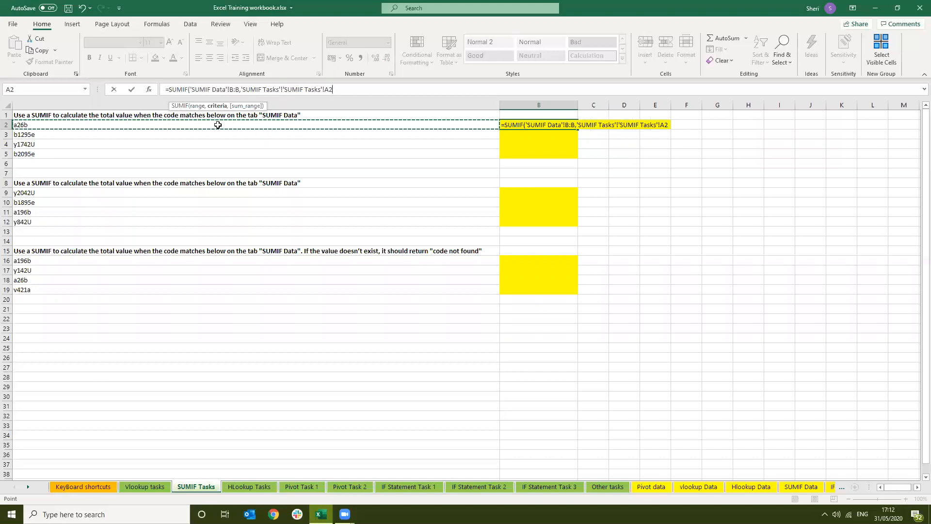
{"action": "type", "text": ","}
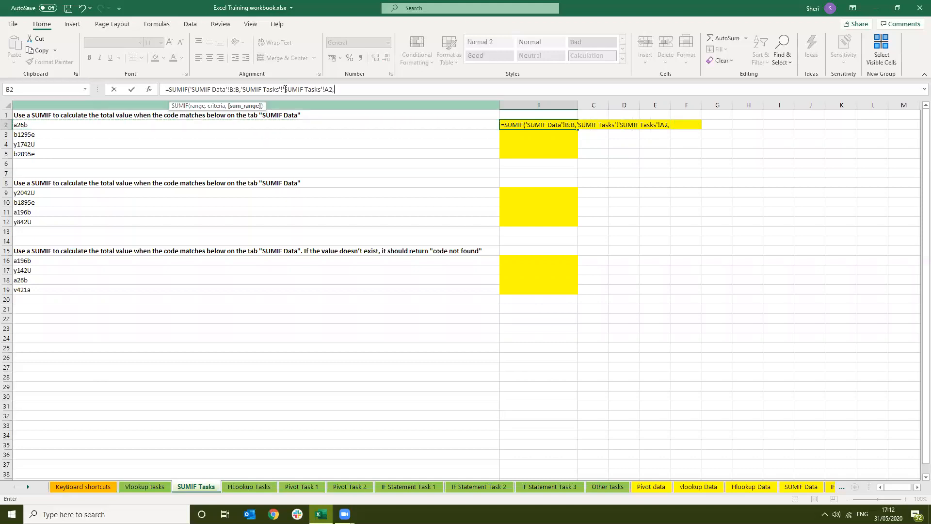
- Remove the duplicated 'SUMIF Tasks'! sheet reference from the criteria argument in the B2 formula
{"action": "left_click_drag", "start_coordinate": [283, 89], "coordinate": [245, 91]}
{"action": "type", "text": "S"}
{"action": "key", "text": "BackSpace"}
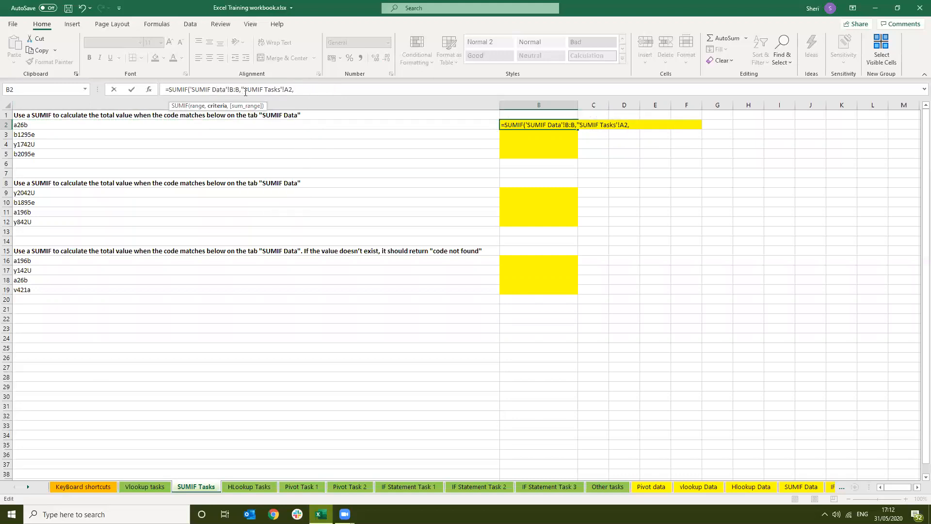
{"action": "key", "text": "BackSpace"}
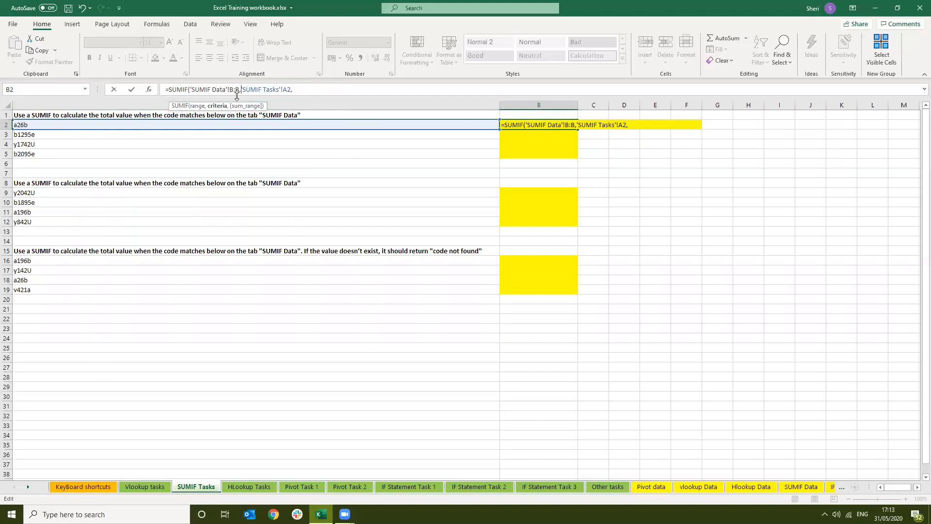
- Set column C of the SUMIF Data sheet as the sum range and complete the B2 formula
{"action": "left_click", "coordinate": [323, 91]}
{"action": "left_click", "coordinate": [798, 489]}
{"action": "left_click", "coordinate": [88, 105]}
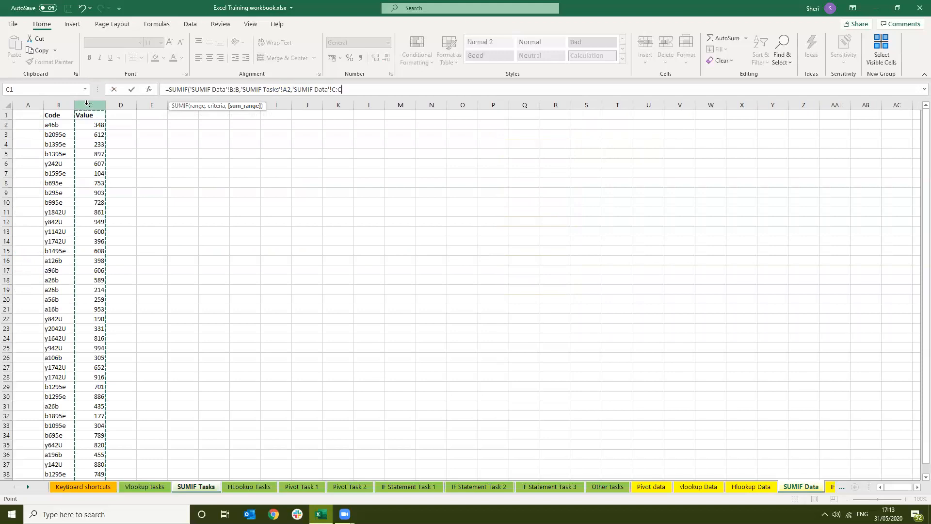
{"action": "type", "text": ")"}
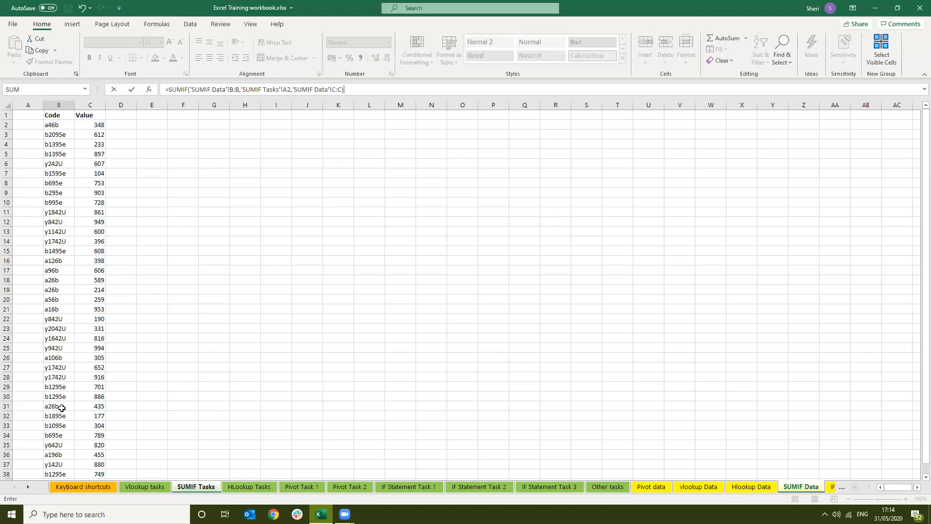
{"action": "scroll", "coordinate": [92, 405], "scroll_direction": "down", "scroll_amount": 5}
{"action": "scroll", "coordinate": [92, 405], "scroll_direction": "up", "scroll_amount": 5}
{"action": "key", "text": "Return"}
{"action": "key", "text": "Up"}
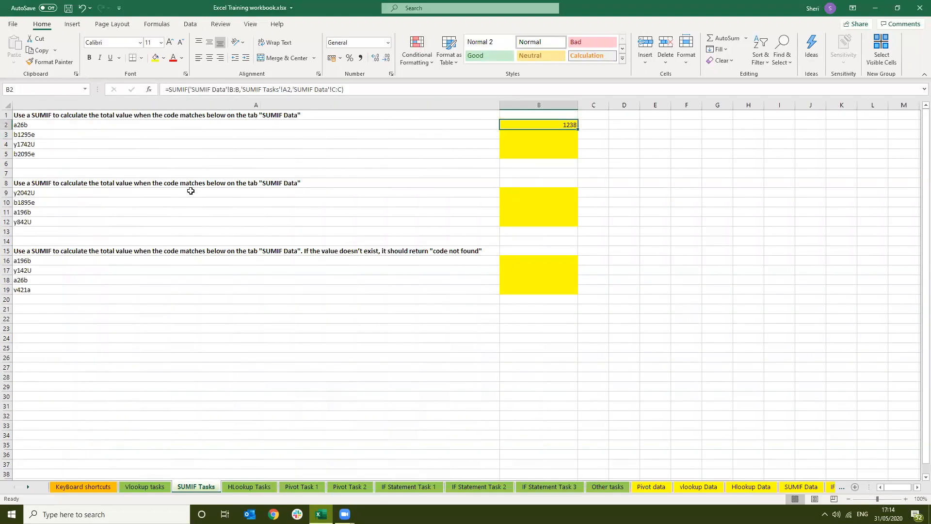
- Copy the SUMIF formula from B2 down to cells B3:B5
{"action": "key", "text": "ctrl+c"}
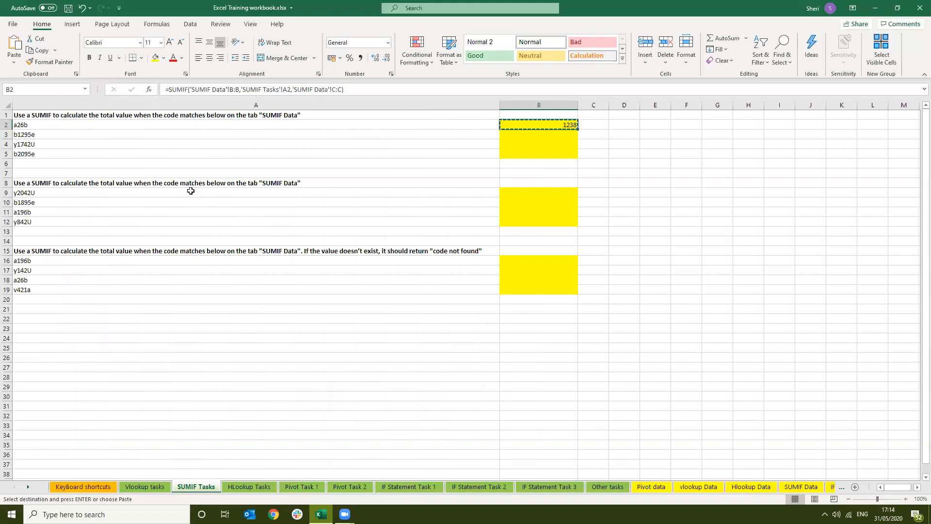
{"action": "key", "text": "shift+Down"}
{"action": "key", "text": "shift+Down"}
{"action": "key", "text": "shift+Down"}
{"action": "key", "text": "ctrl+v"}
- Examine how the criteria reference changes in the formulas copied down cells B2:B5
{"action": "key", "text": "Down"}
{"action": "key", "text": "Up"}
{"action": "key", "text": "Down"}
{"action": "key", "text": "Up"}
{"action": "key", "text": "Down"}
{"action": "left_click", "coordinate": [261, 87]}
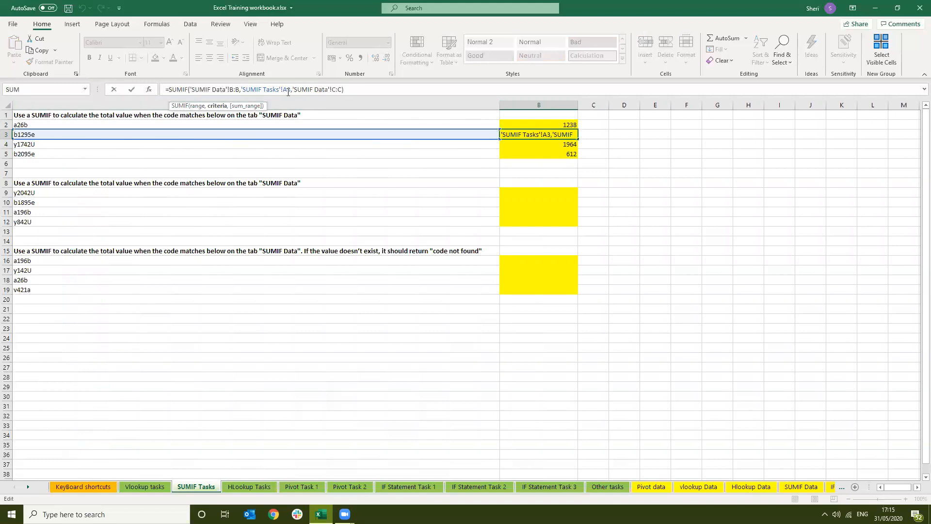
{"action": "key", "text": "Return"}
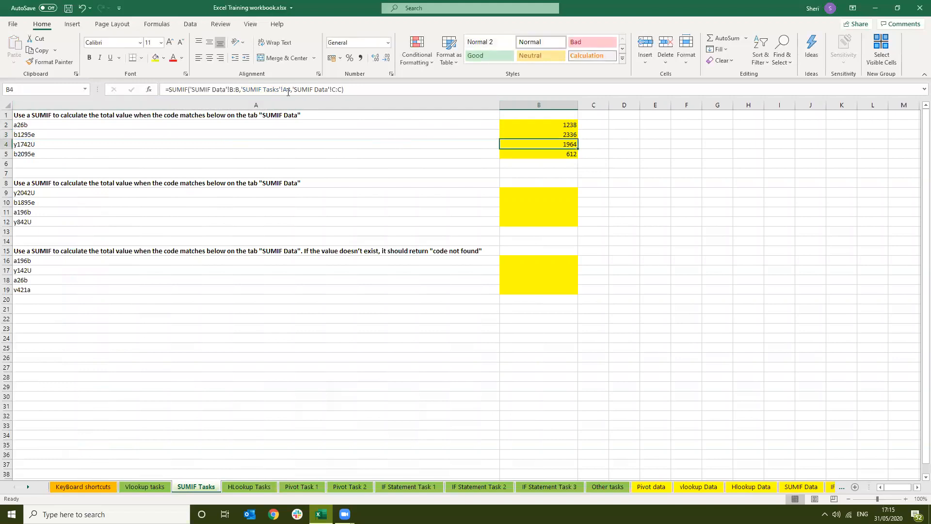
{"action": "key", "text": "Down"}
{"action": "key", "text": "Up"}
{"action": "key", "text": "Up"}
{"action": "key", "text": "Up"}
{"action": "key", "text": "Down"}
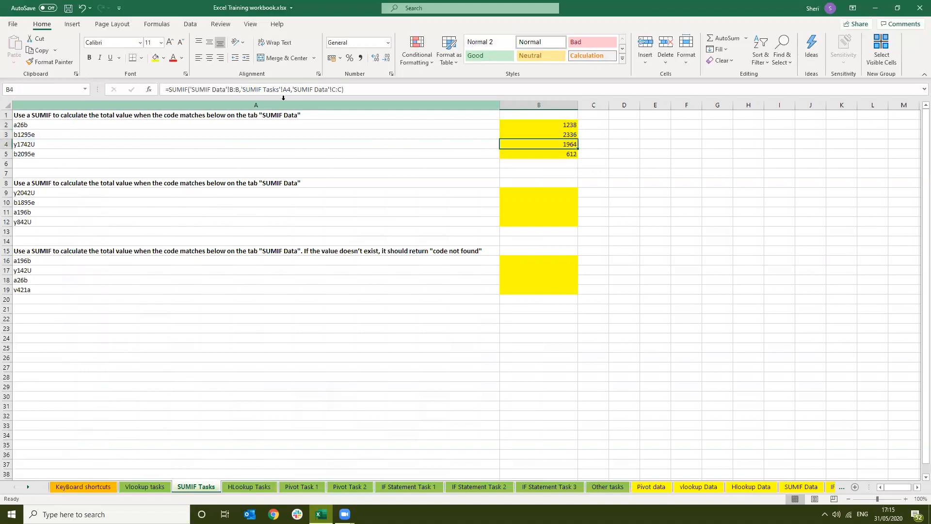
- Clear the copied formulas from cells B3:B5
{"action": "key", "text": "shift+Down"}
{"action": "key", "text": "shift+Down"}
{"action": "key", "text": "Delete"}
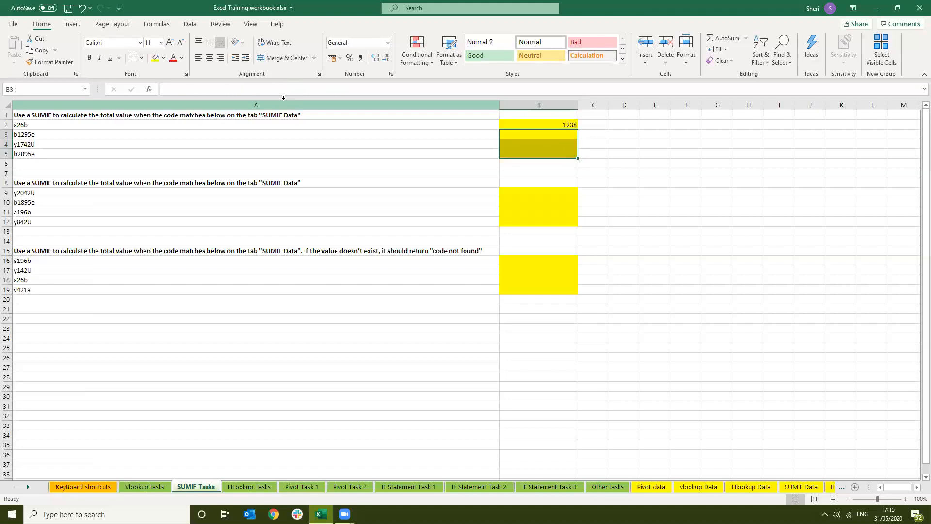
- Begin a new SUMIF formula in cell B3, correcting the misspelled function name to sumif
{"action": "key", "text": "shift+Up"}
{"action": "key", "text": "shift+Up"}
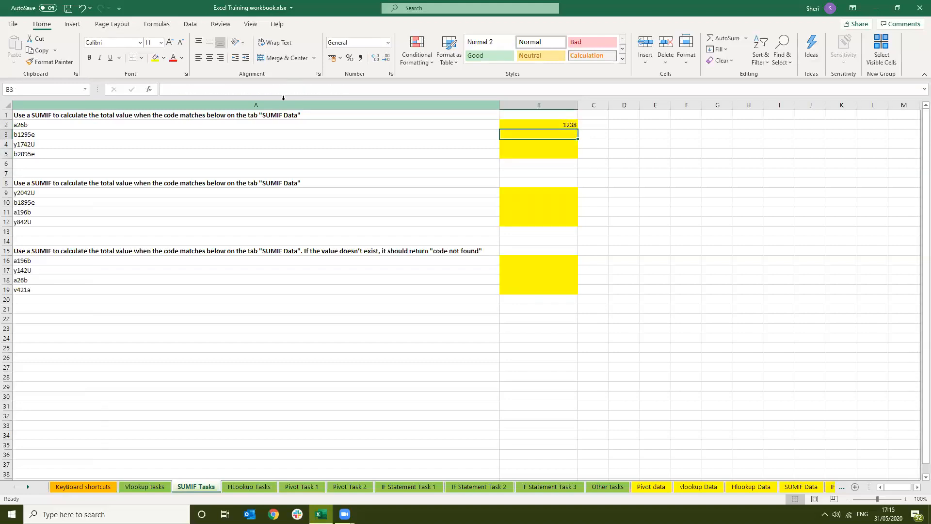
{"action": "type", "text": "=suif("}
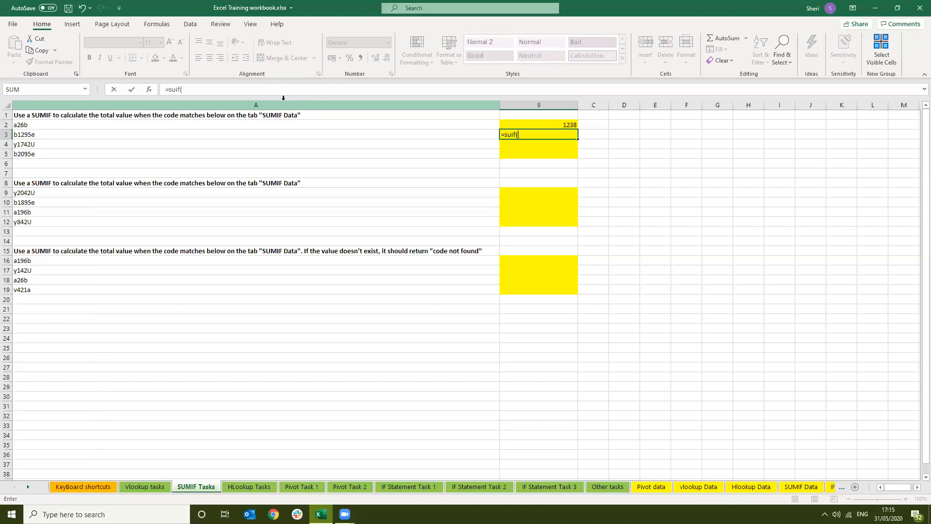
{"action": "key", "text": "Left"}
{"action": "key", "text": "Left"}
{"action": "key", "text": "Left"}
{"action": "type", "text": "m"}
{"action": "key", "text": "Right"}
{"action": "key", "text": "Right"}
{"action": "key", "text": "Right"}
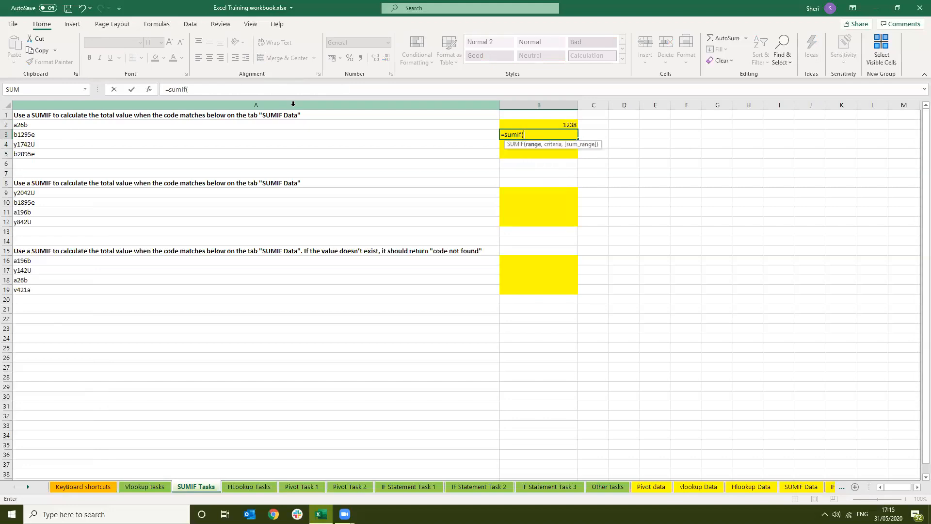
- Enter B1:B39 of the SUMIF Data sheet as the range and make both ends absolute references
{"action": "left_click", "coordinate": [791, 490]}
{"action": "left_click", "coordinate": [62, 115]}
{"action": "key", "text": "ctrl+shift+Down"}
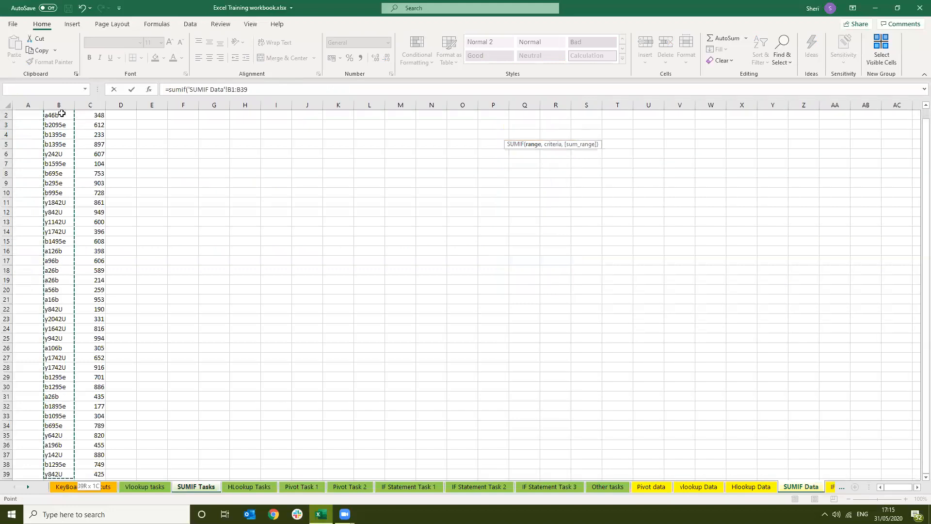
{"action": "scroll", "coordinate": [51, 214], "scroll_direction": "up", "scroll_amount": 1}
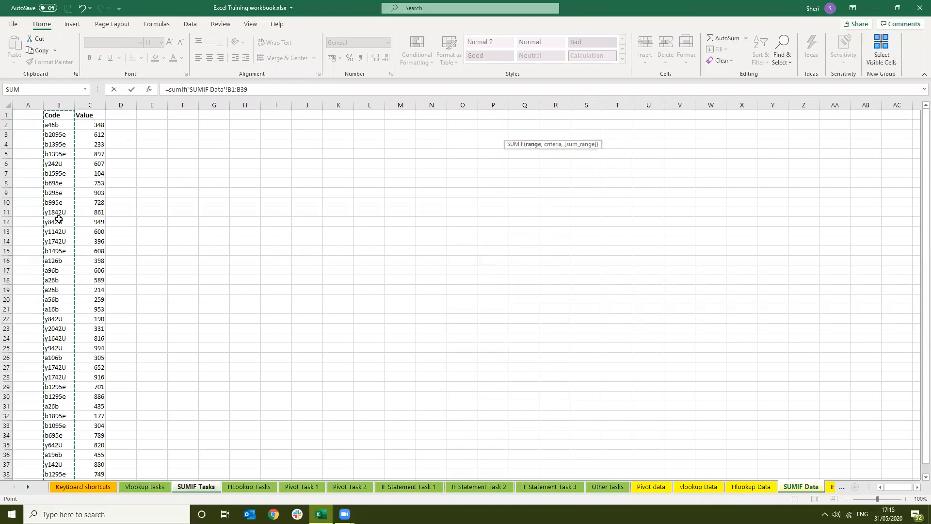
{"action": "scroll", "coordinate": [71, 183], "scroll_direction": "down", "scroll_amount": 4}
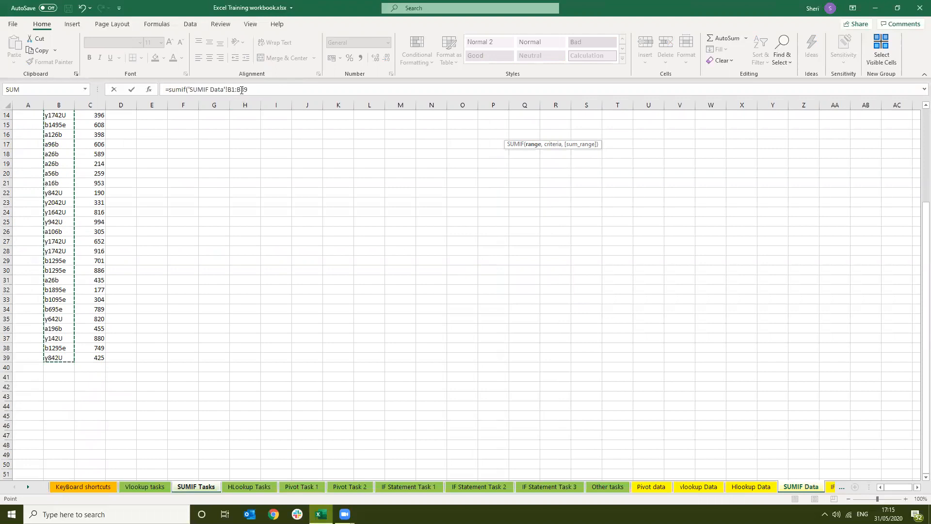
{"action": "left_click", "coordinate": [257, 90]}
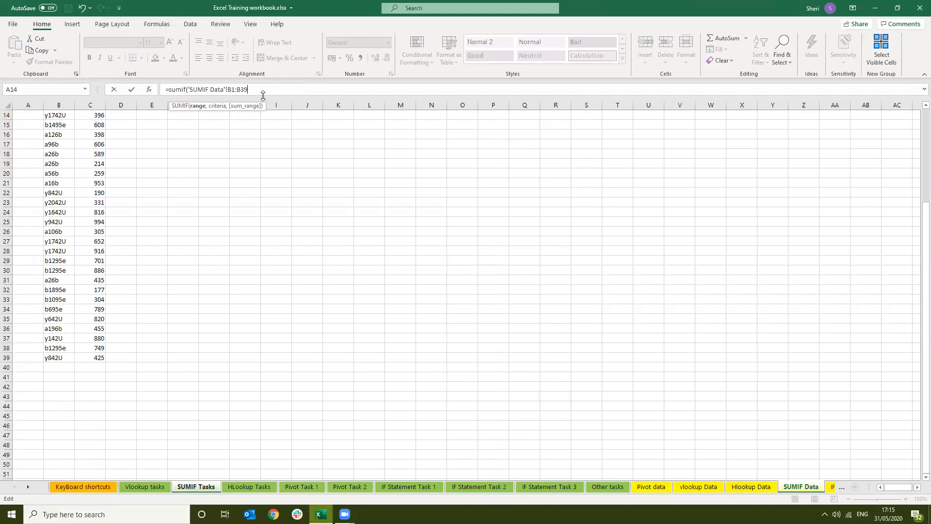
{"action": "key", "text": "F4"}
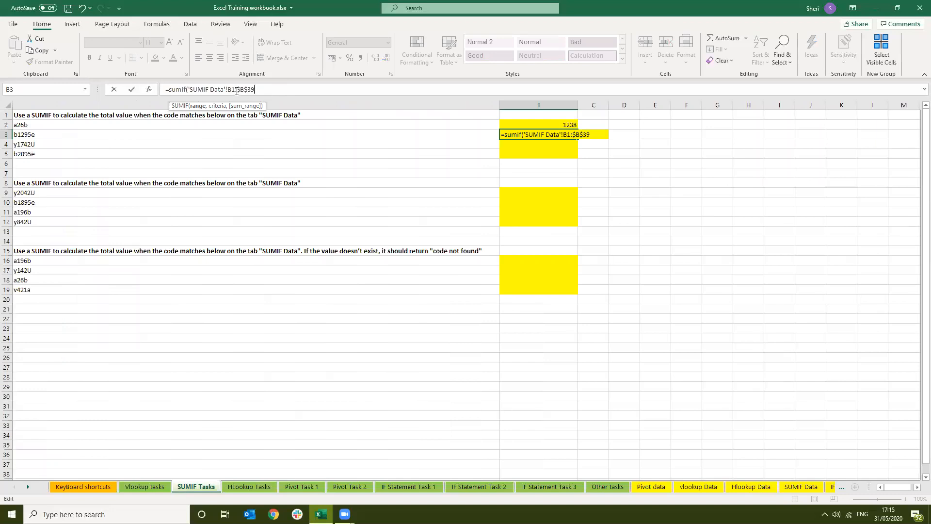
{"action": "key", "text": "F4"}
- Delete the range argument from the B3 formula, leaving only the opening =sumif(
{"action": "left_click_drag", "start_coordinate": [262, 90], "coordinate": [190, 96]}
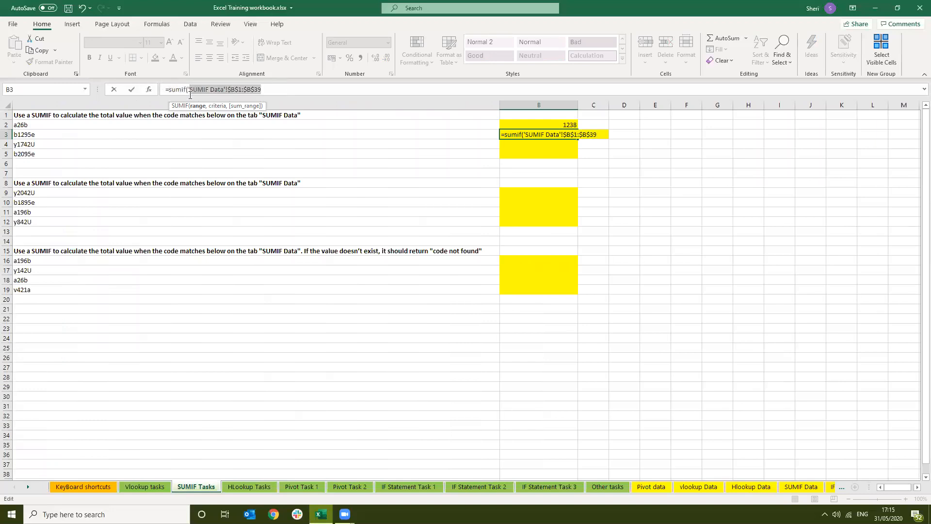
{"action": "key", "text": "BackSpace"}
{"action": "key", "text": "BackSpace"}
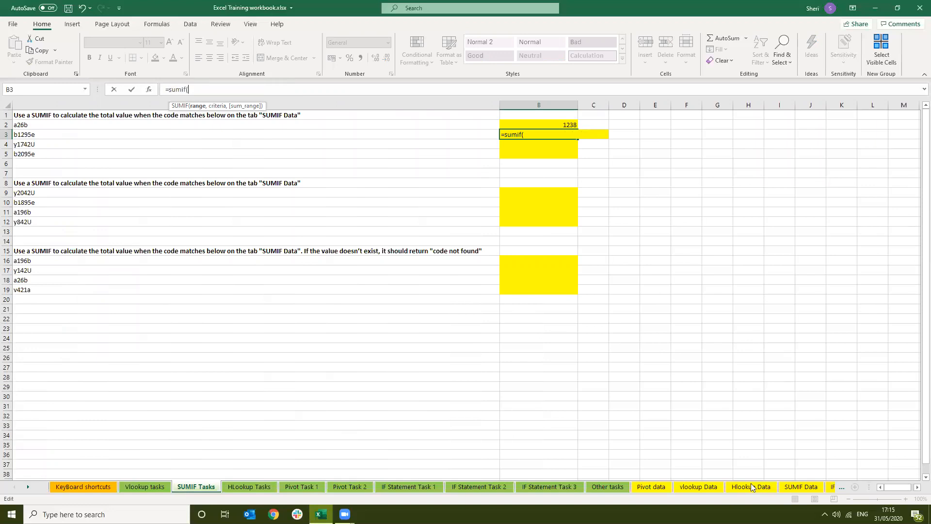
- Select B1:B39 on the SUMIF Data sheet as the range and lock it as $B$1:$B$39
{"action": "left_click", "coordinate": [800, 487]}
{"action": "left_click", "coordinate": [56, 182]}
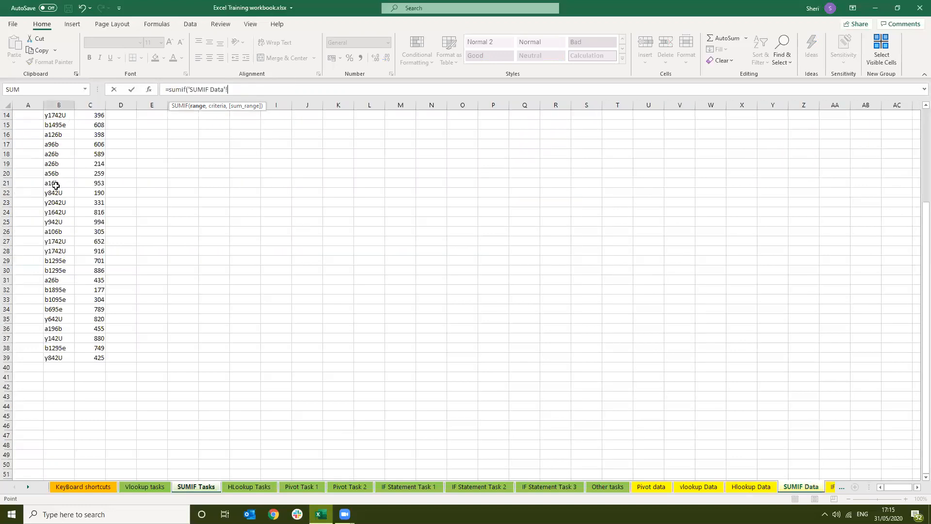
{"action": "left_click", "coordinate": [60, 357]}
{"action": "key", "text": "ctrl+shift+Up"}
{"action": "key", "text": "F4"}
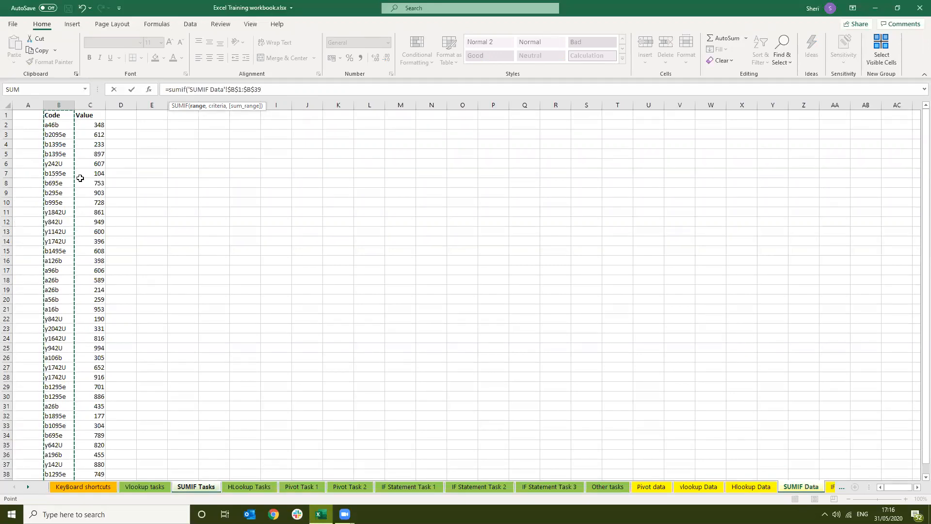
- Set the criteria of the B3 formula to cell A3 on the SUMIF Tasks sheet
{"action": "type", "text": ","}
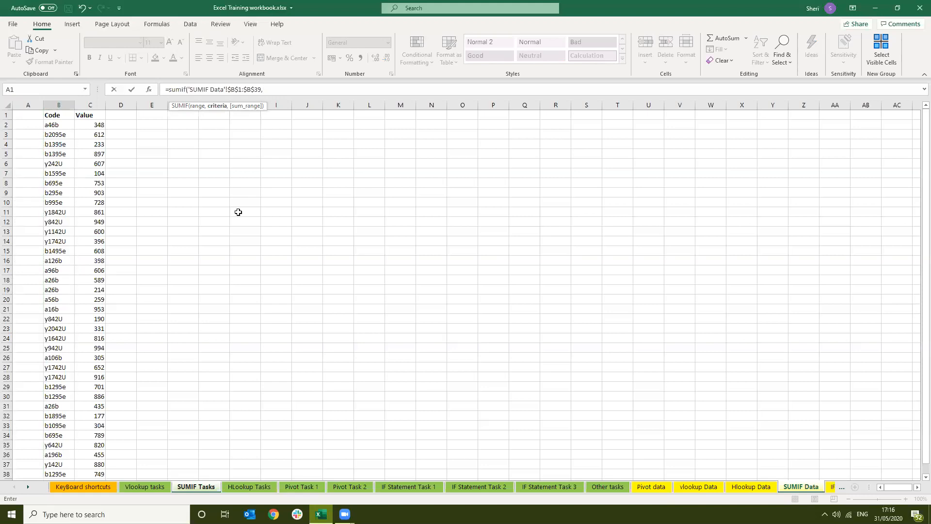
{"action": "left_click", "coordinate": [196, 487]}
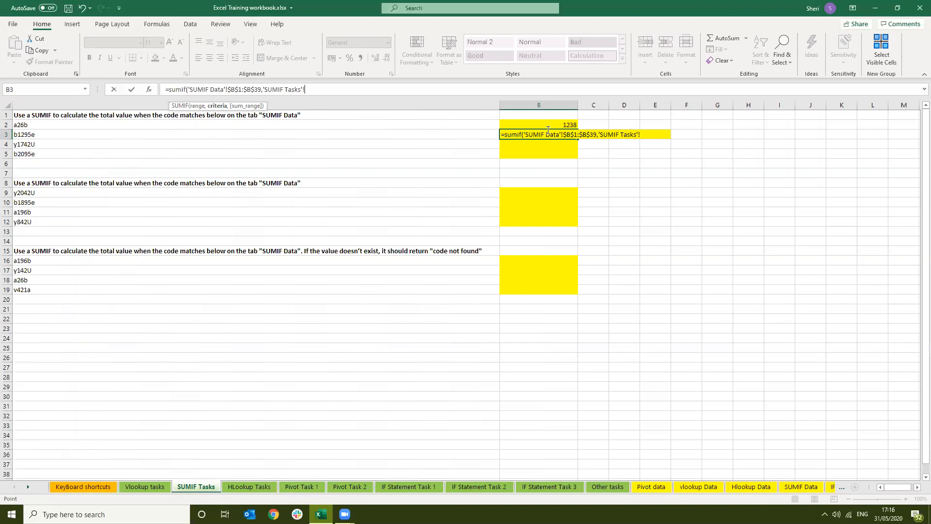
{"action": "left_click", "coordinate": [421, 134]}
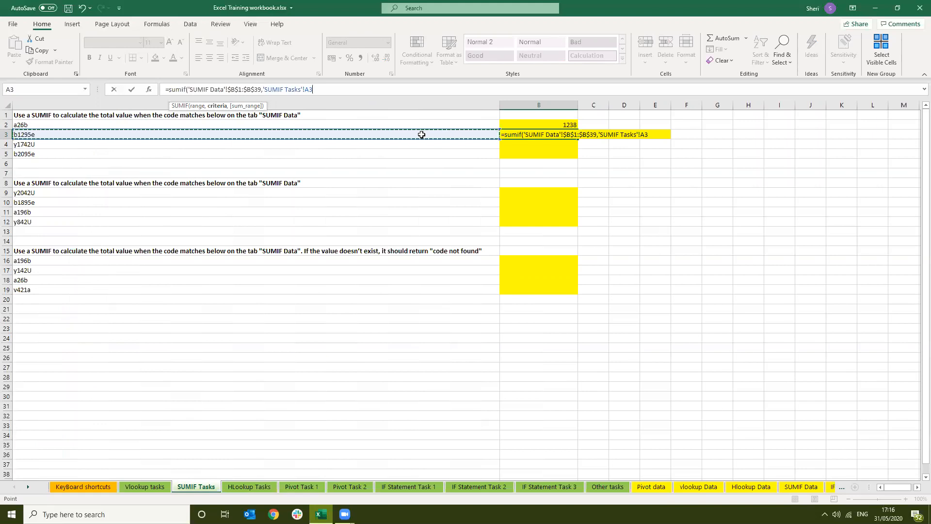
{"action": "type", "text": ","}
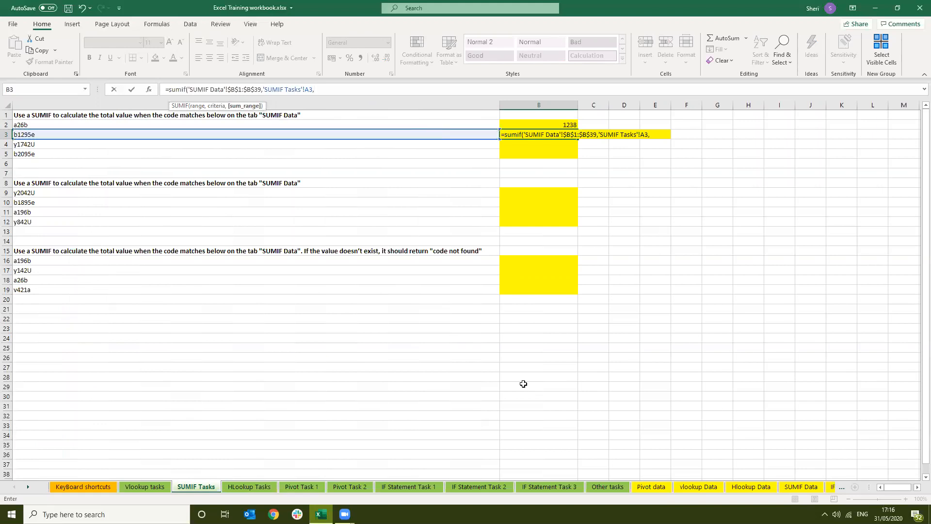
- Add C1:C39 of the SUMIF Data sheet as the sum range, lock it as $C$1:$C$39, and complete the B3 formula
{"action": "left_click", "coordinate": [792, 488]}
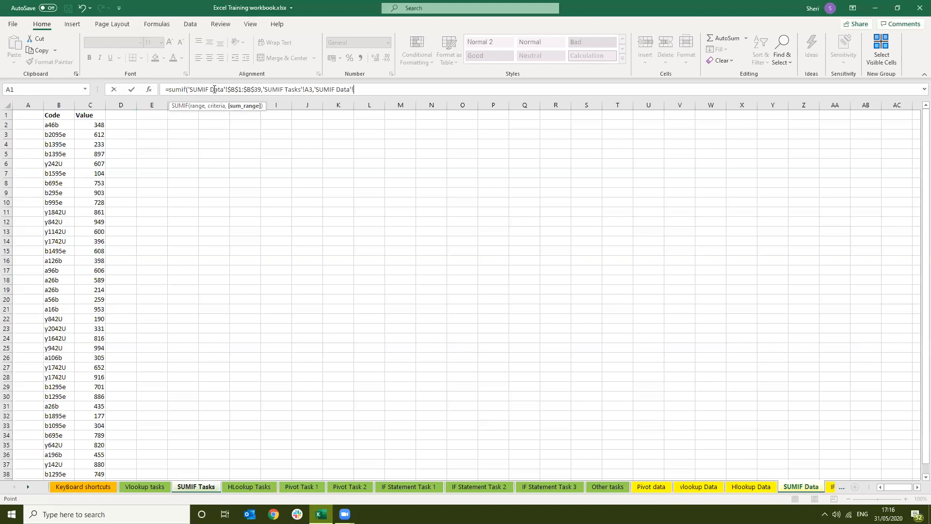
{"action": "left_click", "coordinate": [97, 115]}
{"action": "key", "text": "ctrl+shift+Down"}
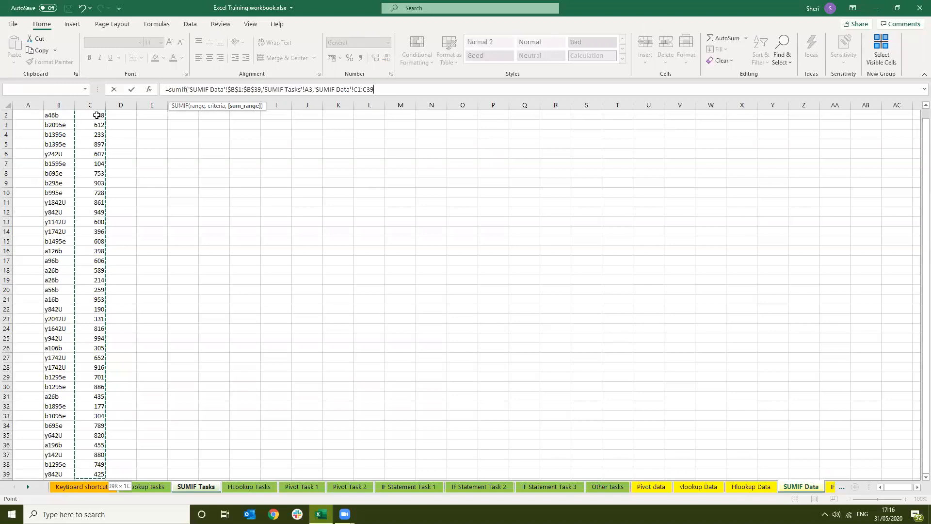
{"action": "key", "text": "F4"}
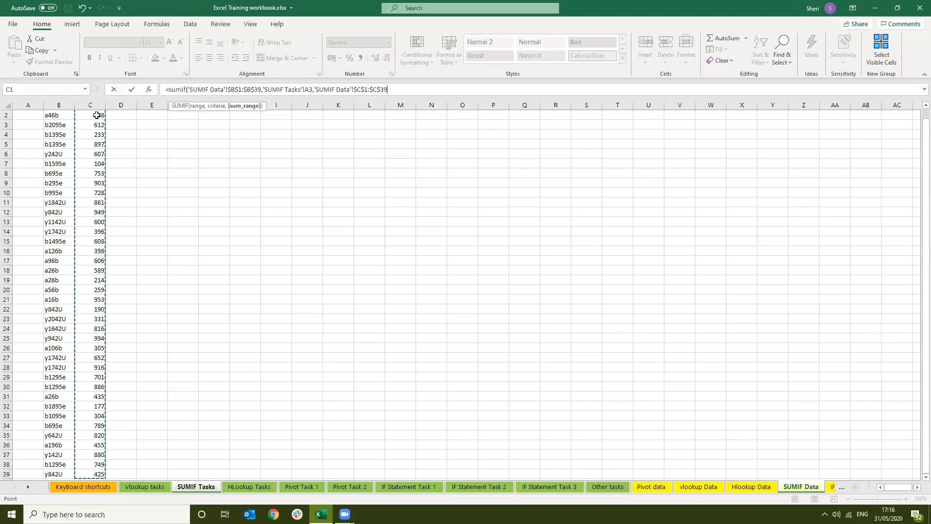
{"action": "left_click", "coordinate": [362, 89]}
{"action": "type", "text": "$"}
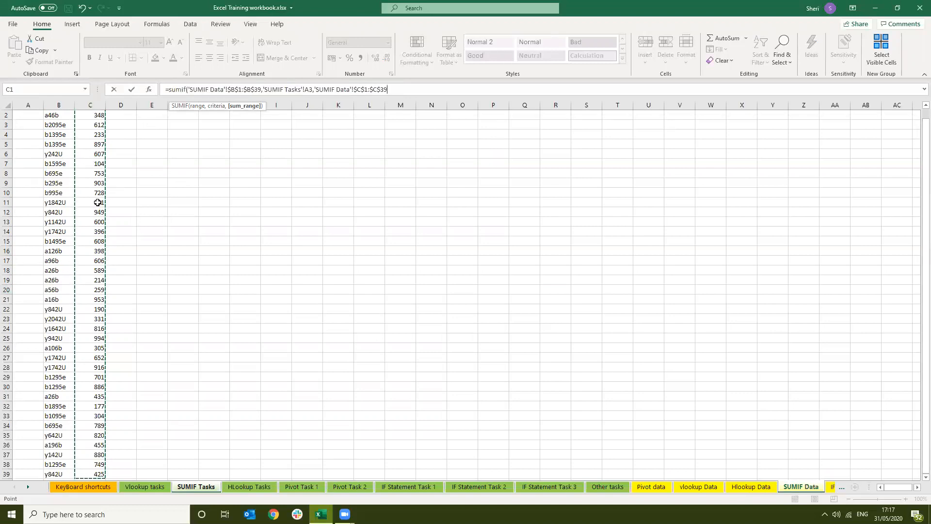
{"action": "key", "text": "Return"}
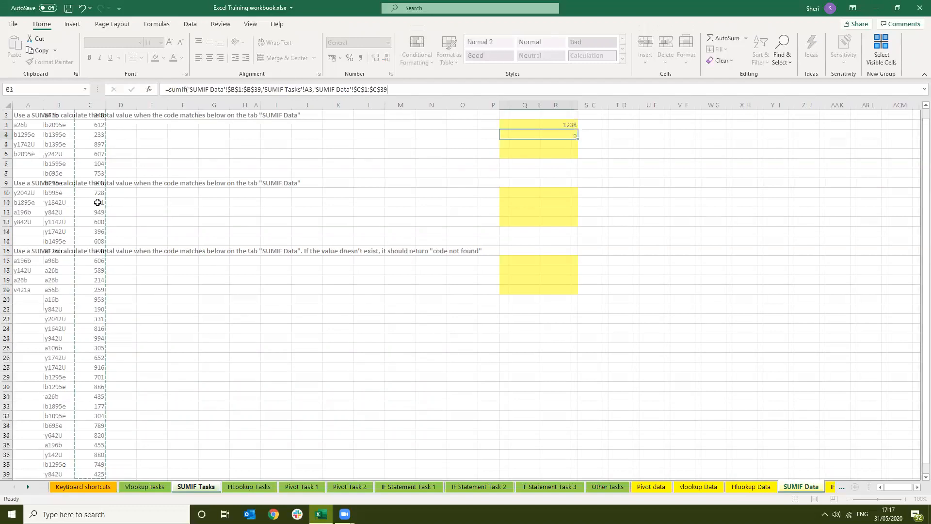
- Copy the B3 formula into B4:B5 and check the references in the copied formulas
{"action": "key", "text": "Up"}
{"action": "key", "text": "ctrl+c"}
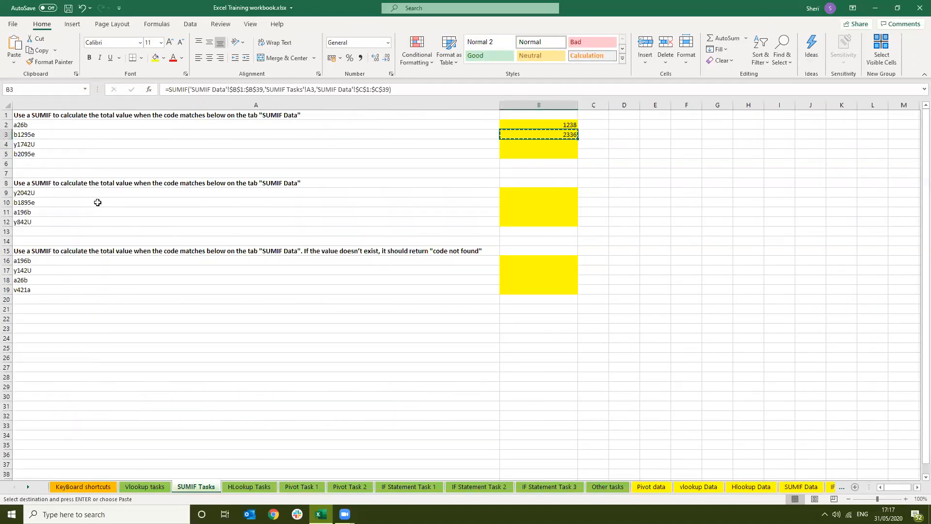
{"action": "key", "text": "shift+Down"}
{"action": "key", "text": "shift+Down"}
{"action": "key", "text": "ctrl+v"}
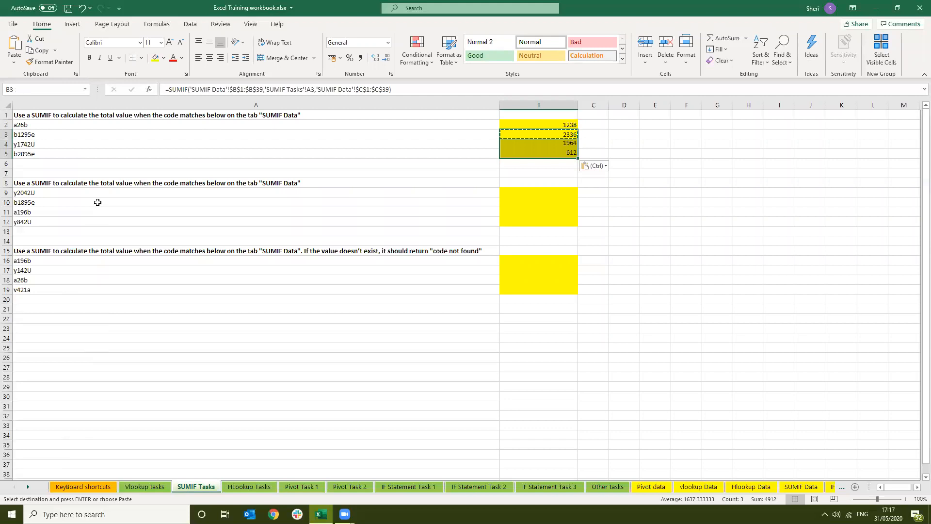
{"action": "key", "text": "Down"}
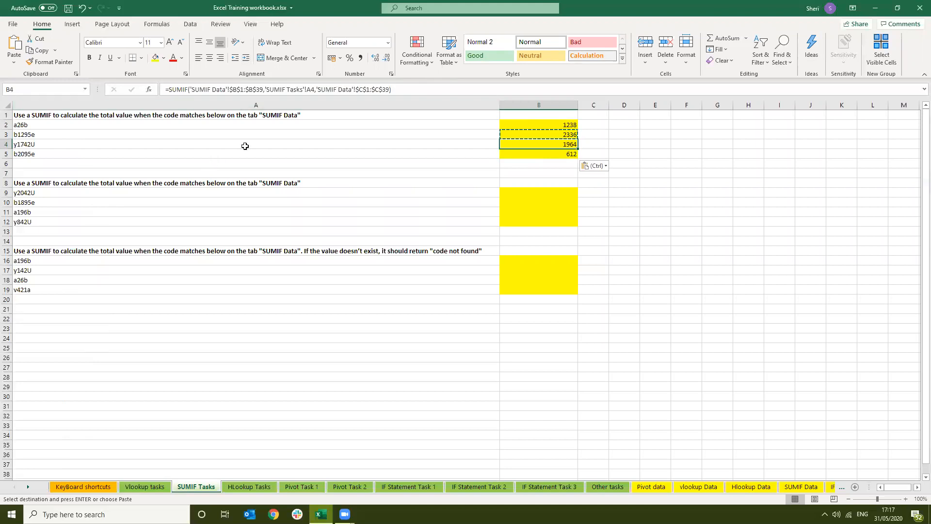
{"action": "left_click", "coordinate": [540, 151]}
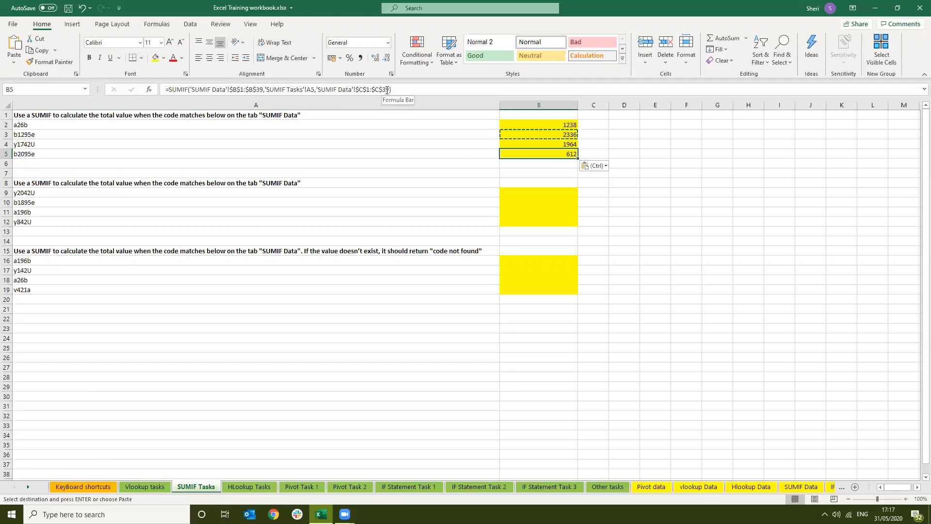
- Begin a SUMIF formula in cell B9 with the whole column B of the SUMIF Data sheet as the range
{"action": "left_click", "coordinate": [515, 191]}
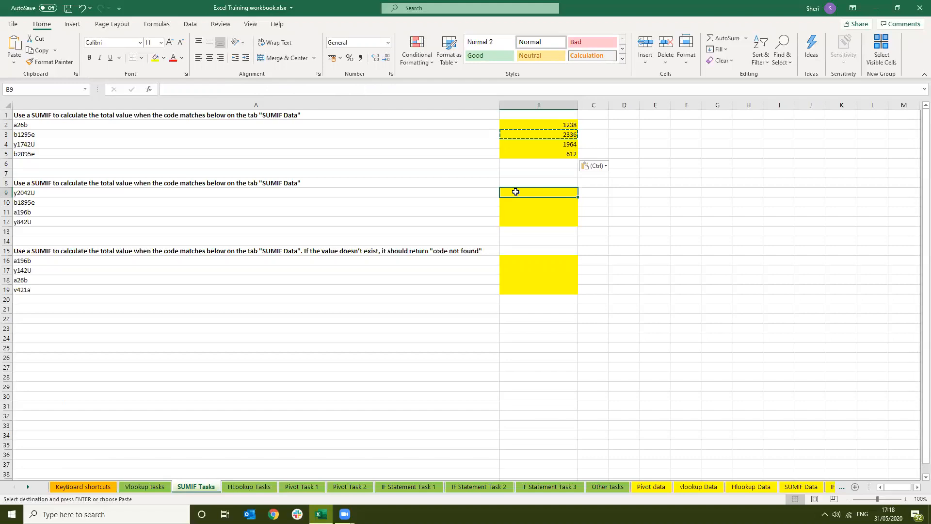
{"action": "type", "text": "="}
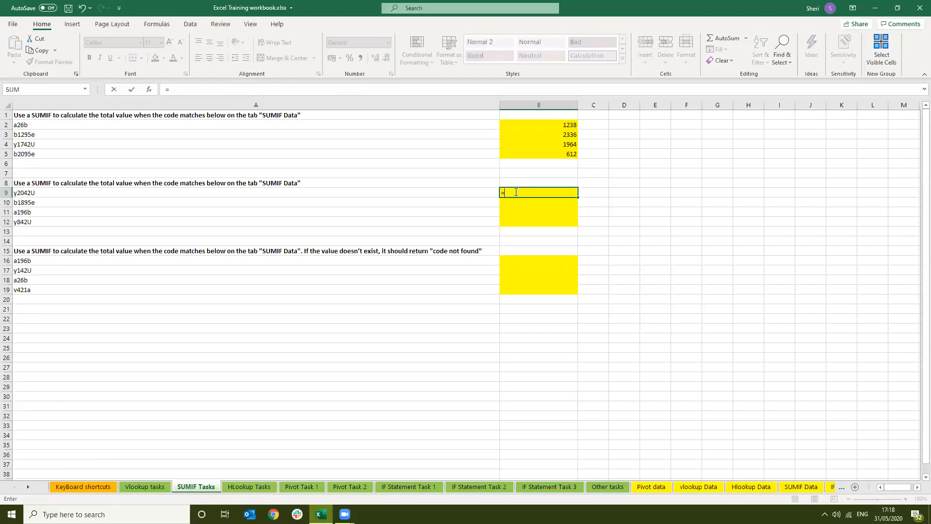
{"action": "type", "text": "sumi"}
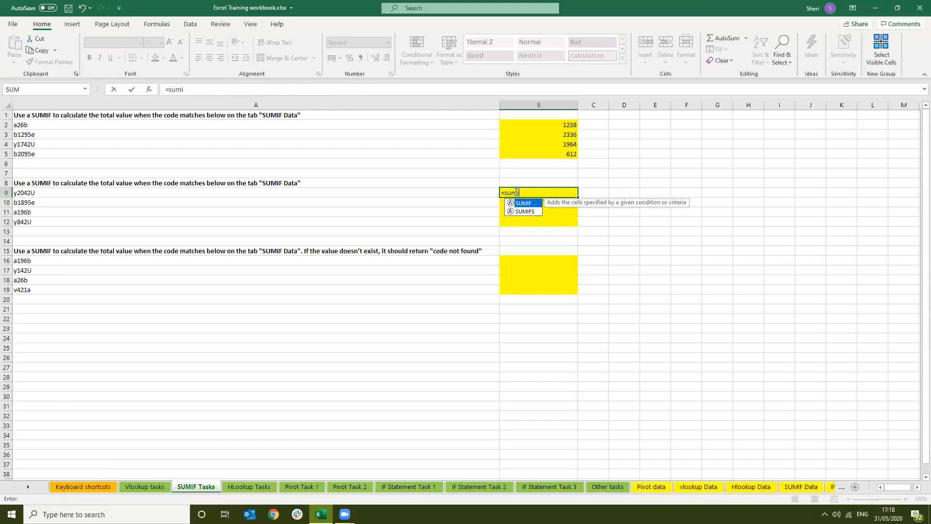
{"action": "type", "text": "f("}
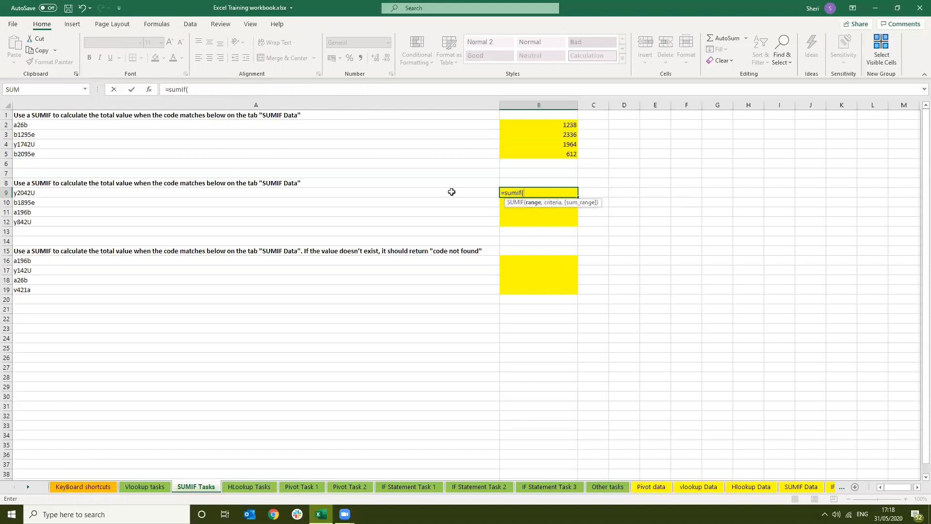
{"action": "left_click", "coordinate": [798, 488]}
{"action": "left_click", "coordinate": [59, 102]}
{"action": "type", "text": ","}
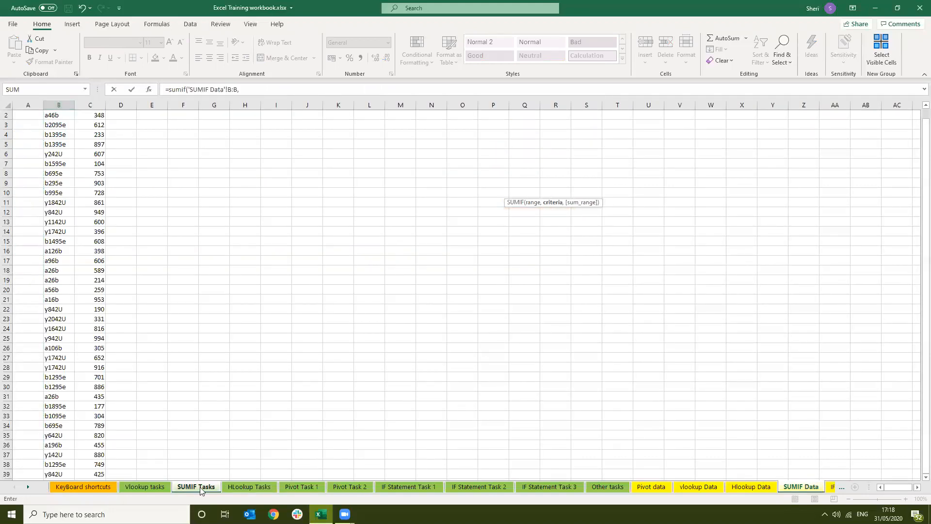
{"action": "left_click", "coordinate": [201, 488]}
{"action": "left_click", "coordinate": [333, 193]}
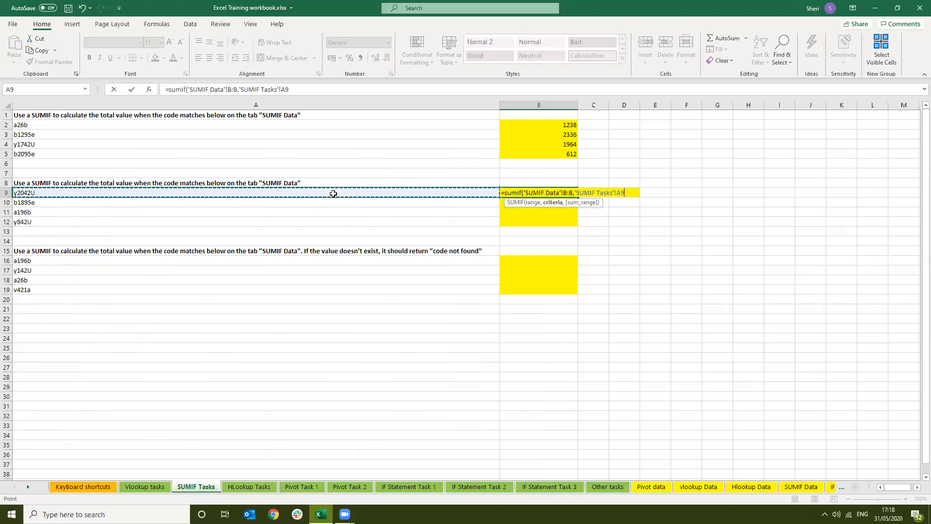
{"action": "left_click", "coordinate": [791, 484]}
{"action": "left_click", "coordinate": [28, 182]}
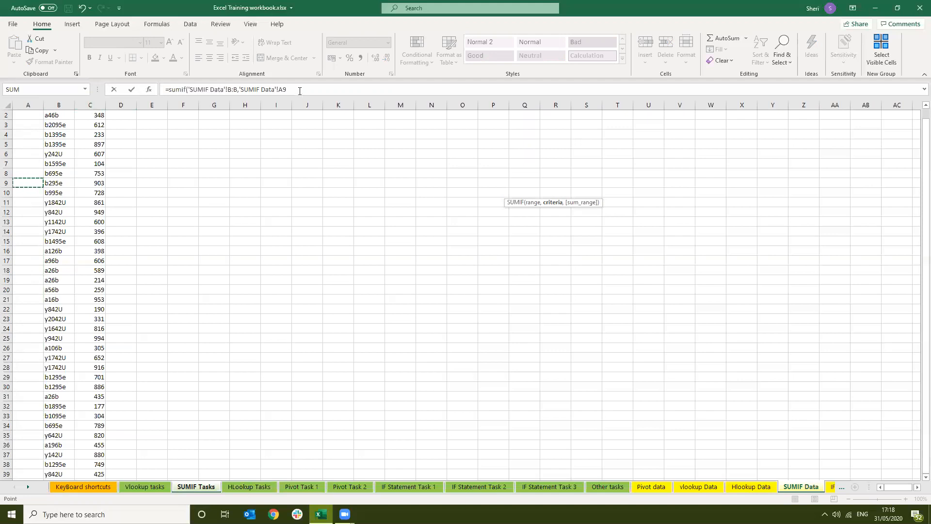
{"action": "left_click", "coordinate": [200, 228]}
{"action": "left_click", "coordinate": [357, 182]}
- Set the criteria of the B9 formula to cell A9 on the SUMIF Tasks sheet
{"action": "left_click", "coordinate": [196, 486]}
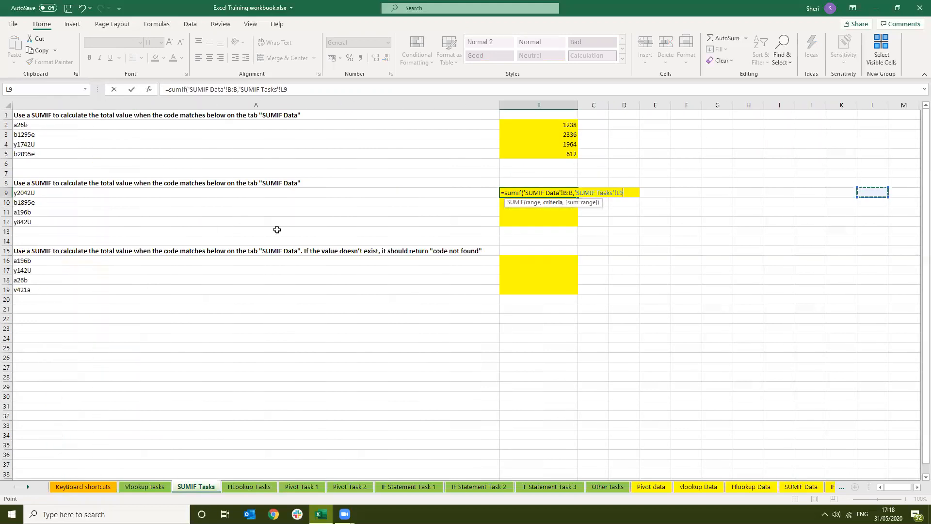
{"action": "left_click", "coordinate": [235, 192]}
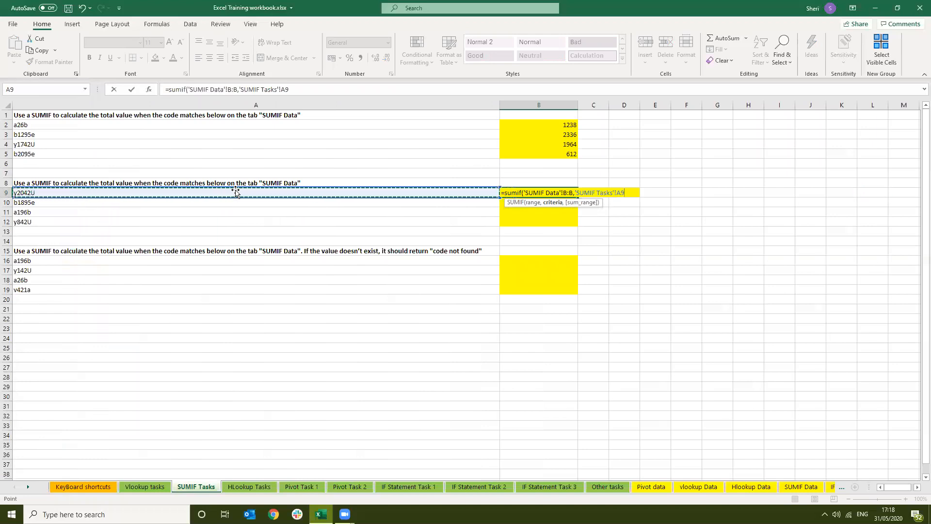
{"action": "type", "text": ","}
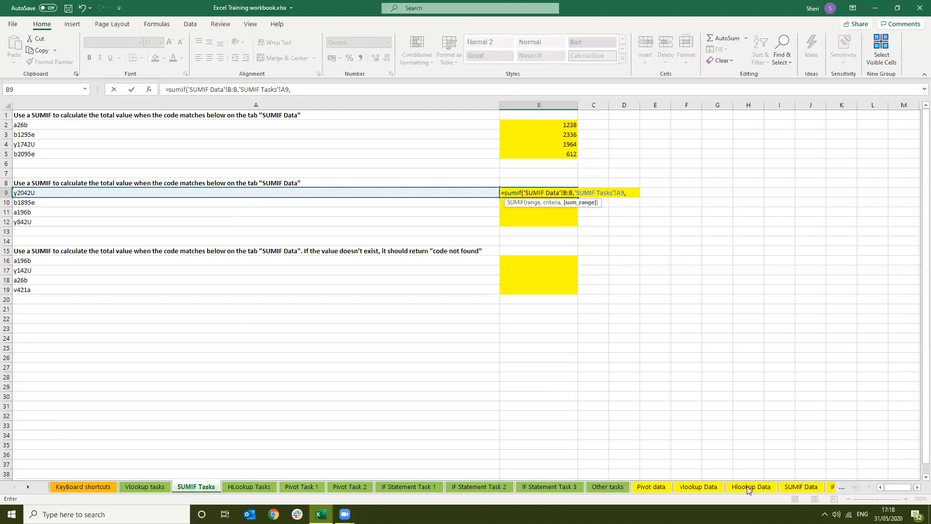
- Use the whole column C of the SUMIF Data sheet as the sum range and complete the B9 formula
{"action": "left_click", "coordinate": [788, 487]}
{"action": "left_click", "coordinate": [85, 104]}
{"action": "scroll", "coordinate": [94, 193], "scroll_direction": "up", "scroll_amount": 1}
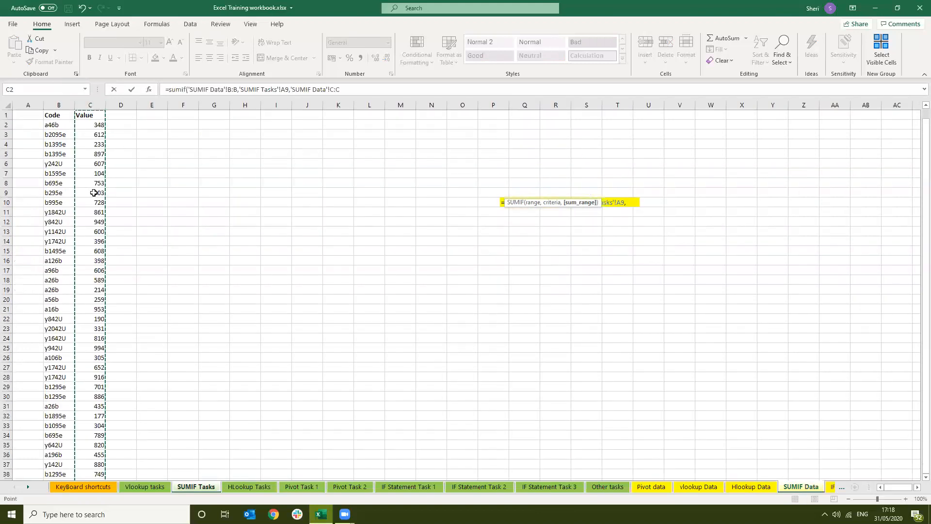
{"action": "key", "text": "Return"}
- Copy the B9 formula into B10:B12 and check the references in the copied formulas
{"action": "key", "text": "Up"}
{"action": "key", "text": "ctrl+c"}
{"action": "key", "text": "shift+Down"}
{"action": "key", "text": "shift+Down"}
{"action": "key", "text": "shift+Down"}
{"action": "key", "text": "ctrl+v"}
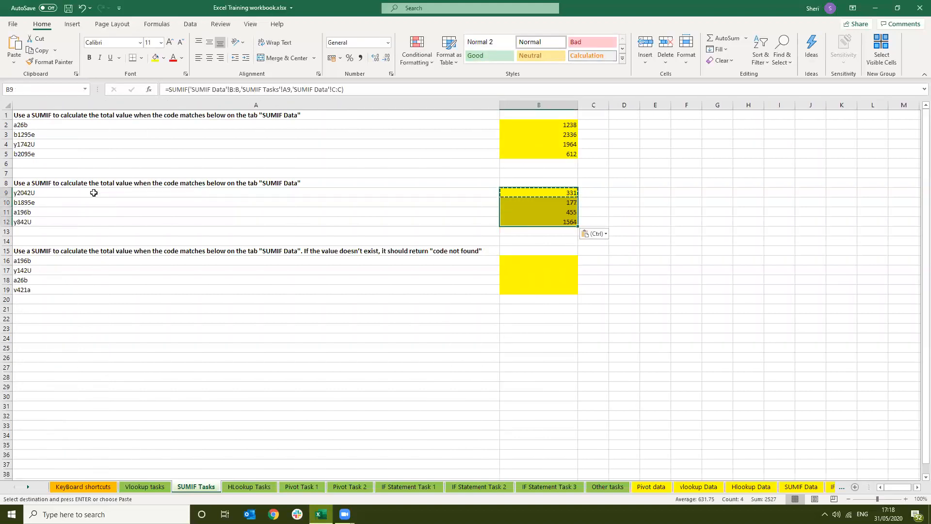
{"action": "key", "text": "Down"}
{"action": "key", "text": "Down"}
{"action": "key", "text": "Up"}
{"action": "key", "text": "Down"}
{"action": "key", "text": "Down"}
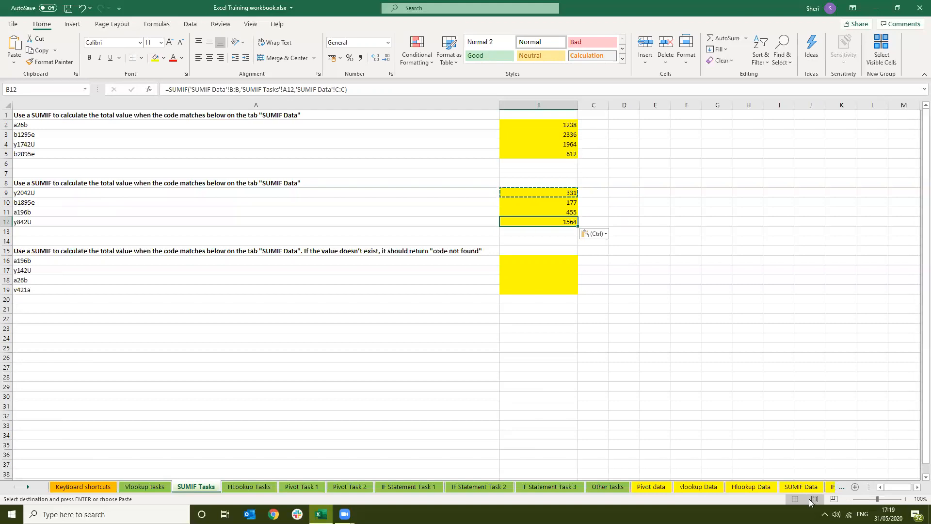
- Examine the Code and Value columns on the SUMIF Data sheet, including the rows below the data, and return to SUMIF Tasks
{"action": "left_click", "coordinate": [800, 487]}
{"action": "left_click", "coordinate": [48, 229]}
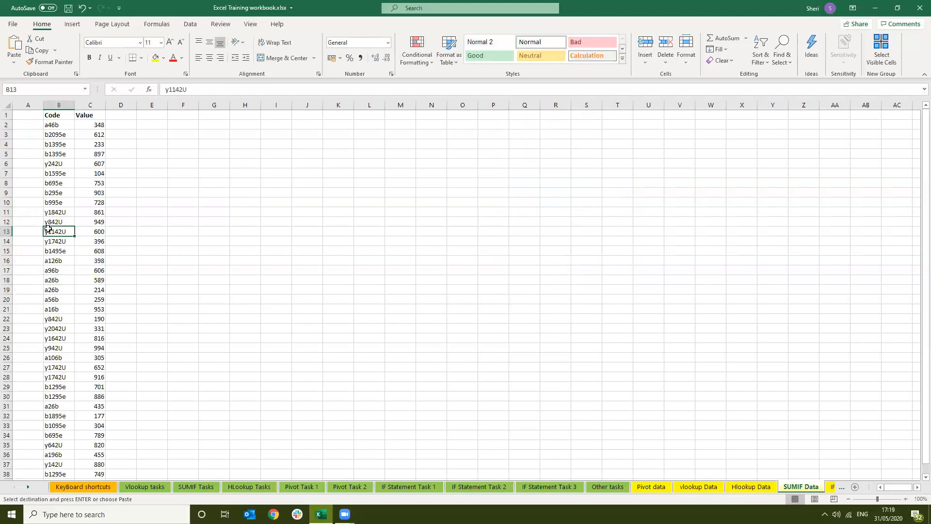
{"action": "key", "text": "ctrl+Down"}
{"action": "key", "text": "ctrl+Up"}
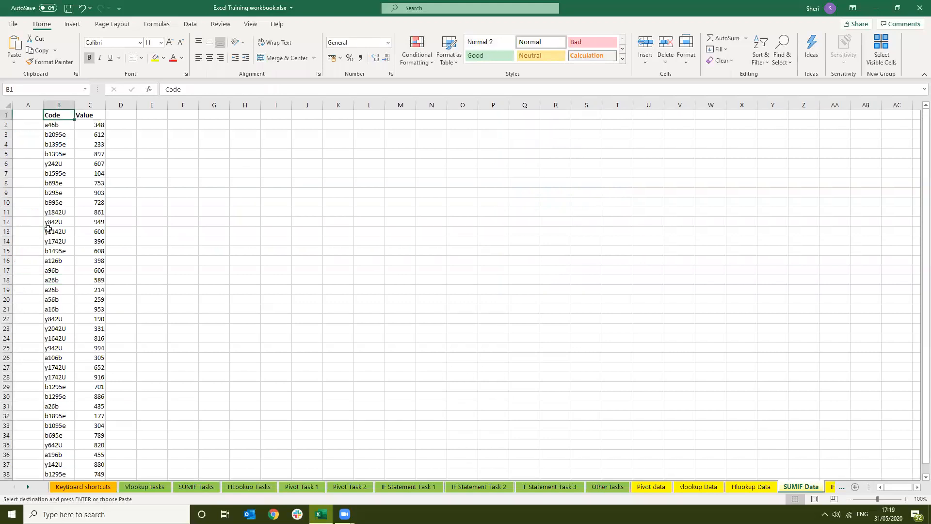
{"action": "key", "text": "ctrl+Down"}
{"action": "key", "text": "Down"}
{"action": "key", "text": "Down"}
{"action": "key", "text": "Down"}
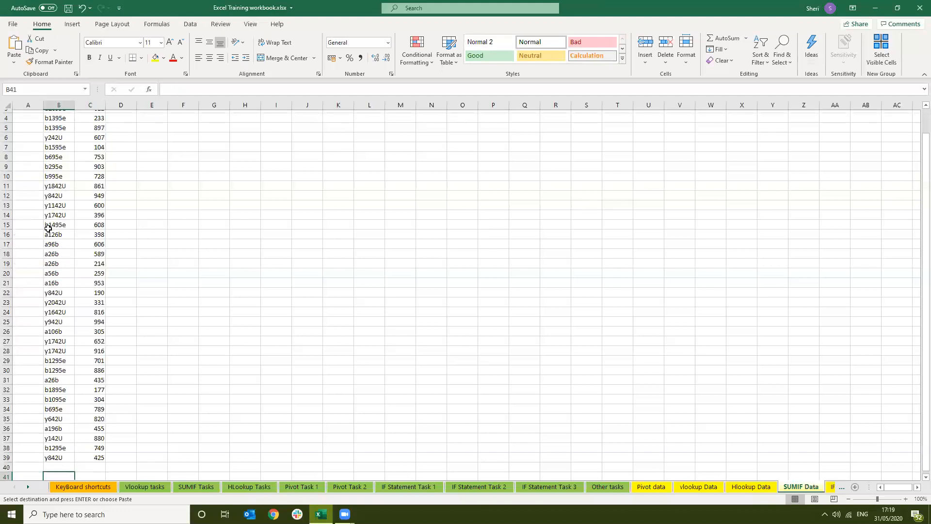
{"action": "key", "text": "Down"}
{"action": "key", "text": "Down"}
{"action": "key", "text": "Down"}
{"action": "key", "text": "Down"}
{"action": "key", "text": "Down"}
{"action": "key", "text": "Down"}
{"action": "key", "text": "Down"}
{"action": "key", "text": "Down"}
{"action": "key", "text": "Down"}
{"action": "key", "text": "Down"}
{"action": "key", "text": "Down"}
{"action": "key", "text": "Down"}
{"action": "key", "text": "Down"}
{"action": "key", "text": "Down"}
{"action": "key", "text": "Down"}
{"action": "key", "text": "Down"}
{"action": "key", "text": "Down"}
{"action": "key", "text": "Down"}
{"action": "key", "text": "Down"}
{"action": "key", "text": "Down"}
{"action": "key", "text": "Right"}
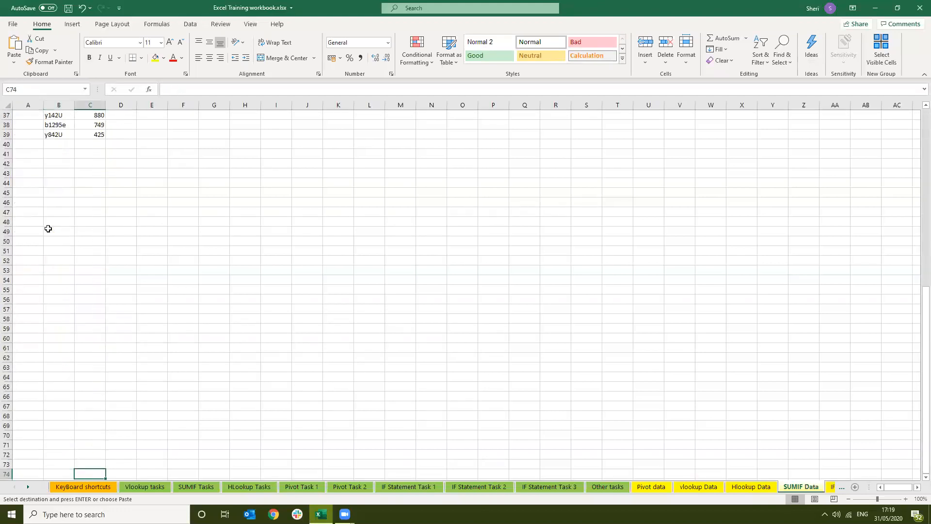
{"action": "key", "text": "Left"}
{"action": "key", "text": "Right"}
{"action": "key", "text": "Down"}
{"action": "key", "text": "Down"}
{"action": "key", "text": "Down"}
{"action": "key", "text": "Down"}
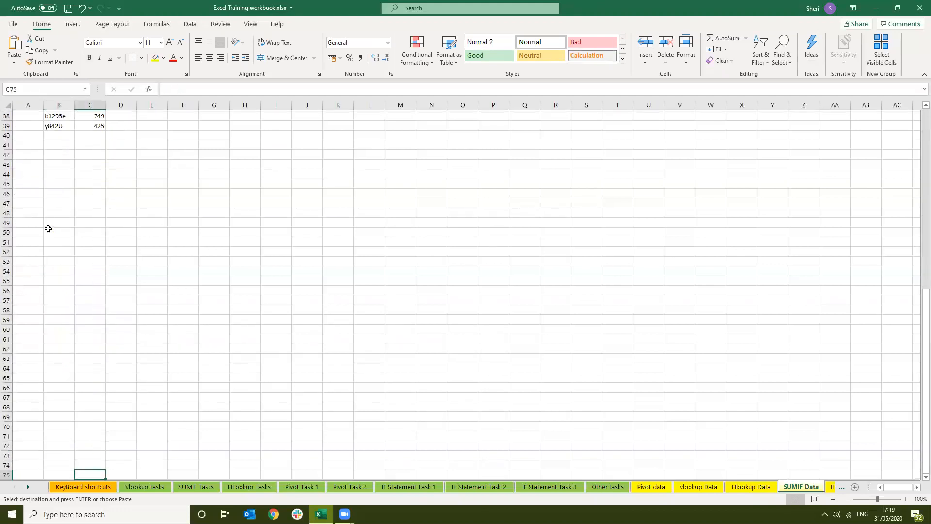
{"action": "key", "text": "ctrl+Up"}
{"action": "key", "text": "Left"}
{"action": "key", "text": "Down"}
{"action": "key", "text": "Up"}
{"action": "key", "text": "Up"}
{"action": "key", "text": "Up"}
{"action": "key", "text": "Up"}
{"action": "key", "text": "Up"}
{"action": "key", "text": "Up"}
{"action": "key", "text": "Up"}
{"action": "key", "text": "Up"}
{"action": "key", "text": "Up"}
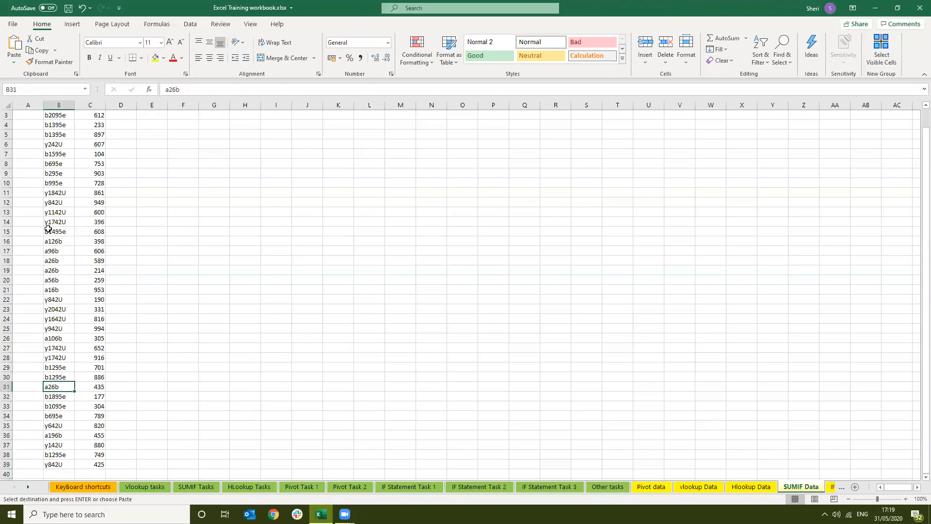
{"action": "key", "text": "Right"}
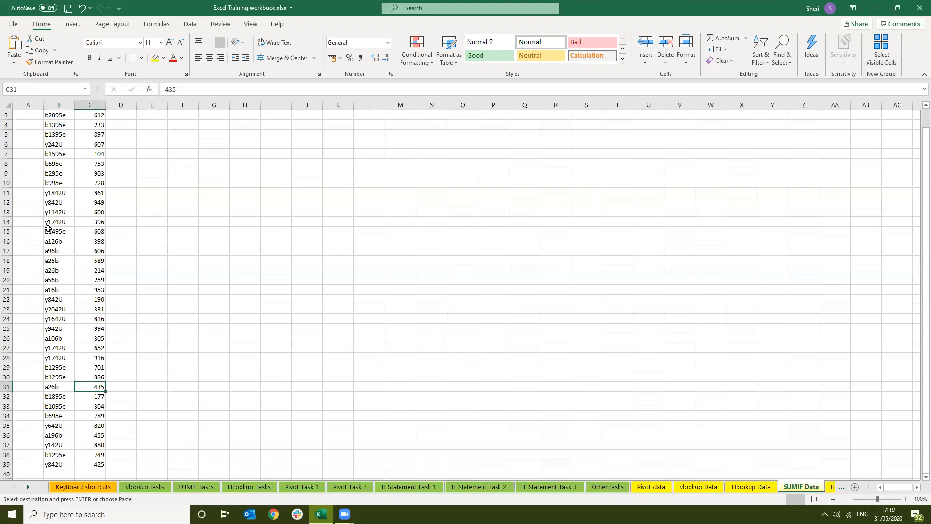
{"action": "scroll", "coordinate": [48, 228], "scroll_direction": "up", "scroll_amount": 1}
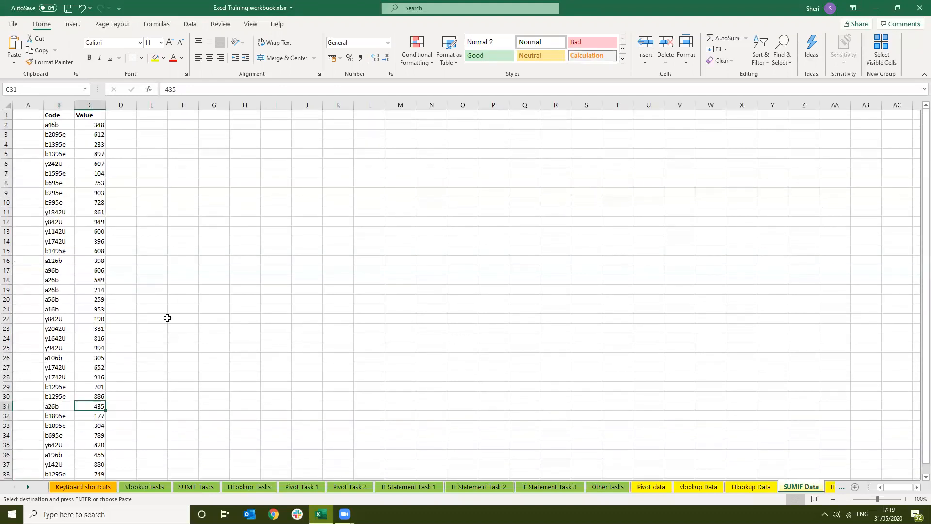
{"action": "left_click", "coordinate": [197, 486]}
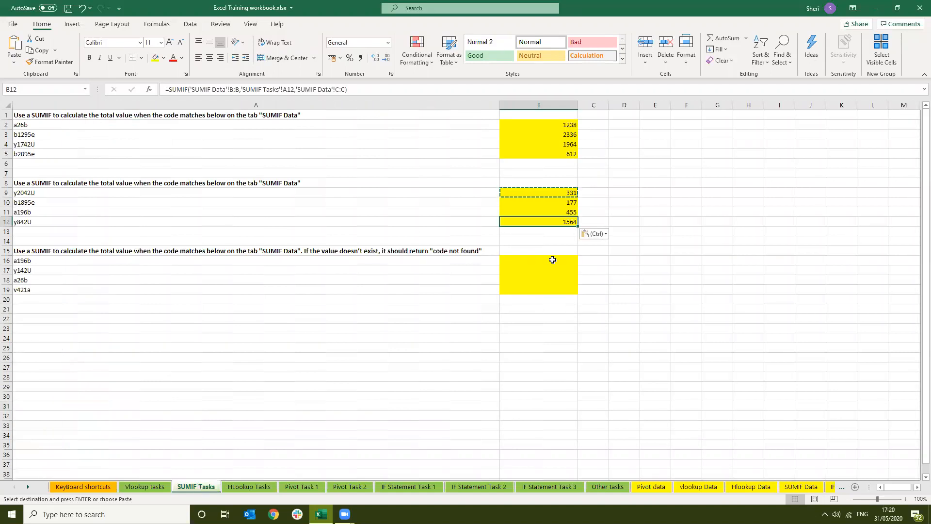
- Start a SUMIF formula in B16 with the whole column B of the SUMIF Data sheet as the range
{"action": "double_click", "coordinate": [553, 260]}
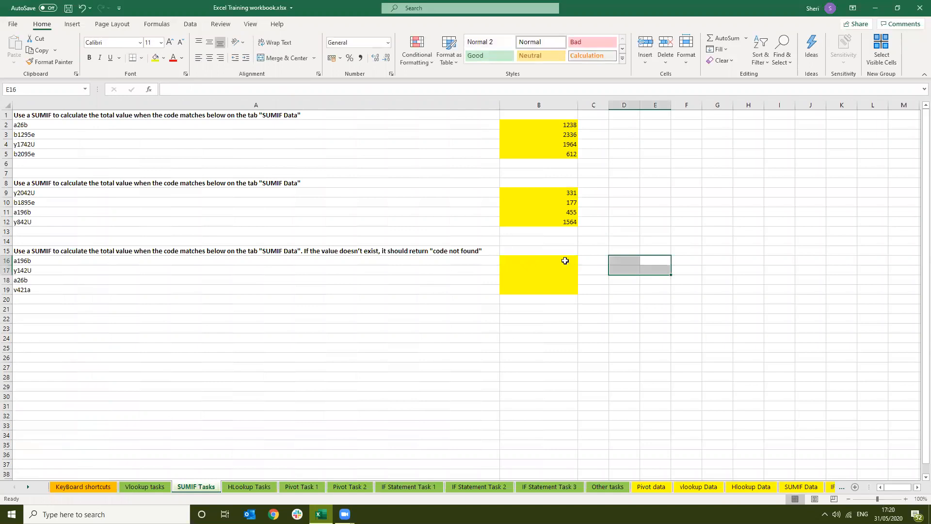
{"action": "key", "text": "Escape"}
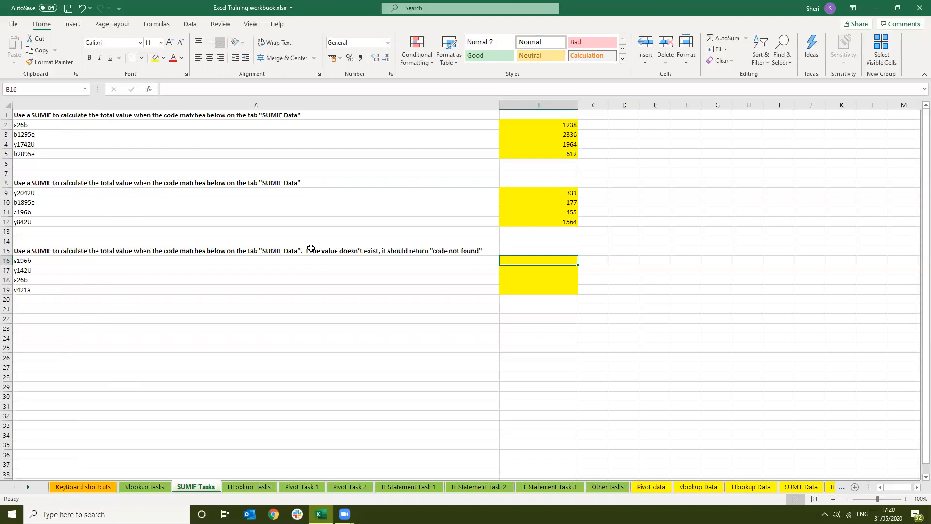
{"action": "type", "text": "=sumif("}
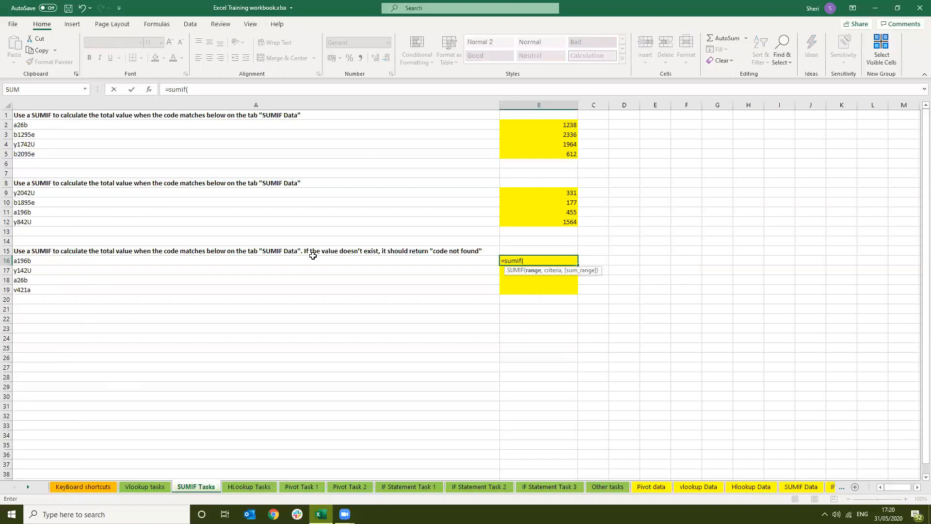
{"action": "left_click", "coordinate": [801, 486]}
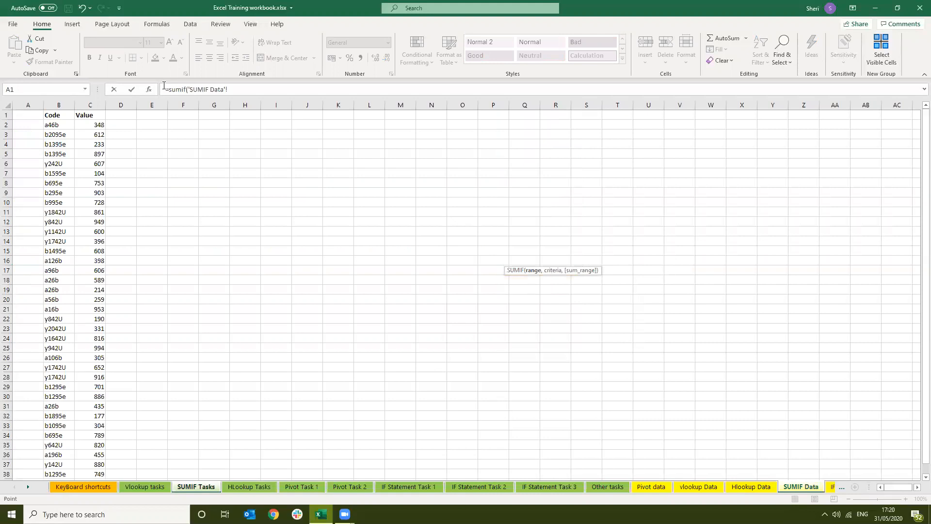
{"action": "left_click", "coordinate": [61, 103]}
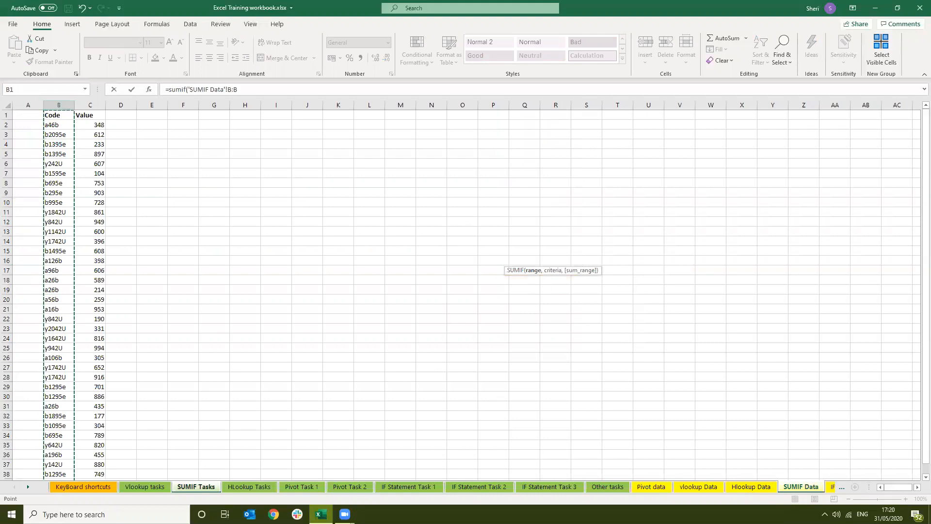
{"action": "type", "text": ","}
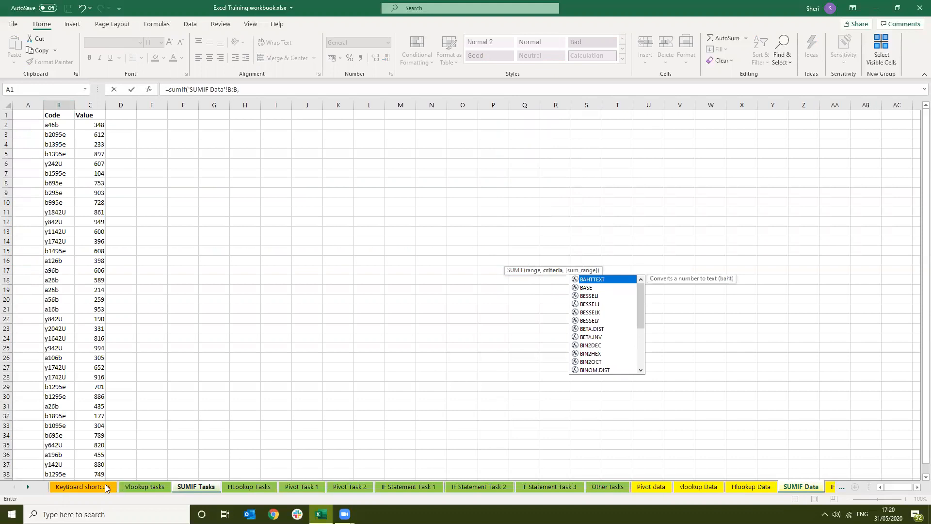
- Set cell A16 as the criteria and the whole column C of SUMIF Data as the sum range, completing the B16 formula
{"action": "left_click", "coordinate": [196, 487]}
{"action": "left_click", "coordinate": [209, 260]}
{"action": "type", "text": ","}
{"action": "left_click", "coordinate": [795, 486]}
{"action": "left_click", "coordinate": [90, 105]}
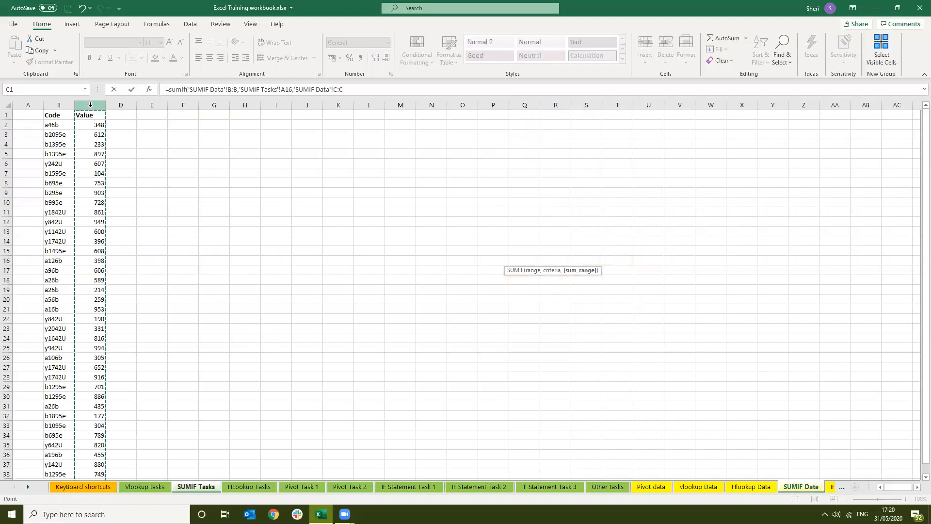
{"action": "key", "text": "Return"}
- Copy the B16 SUMIF formula down into B17:B19
{"action": "key", "text": "Up"}
{"action": "key", "text": "ctrl+c"}
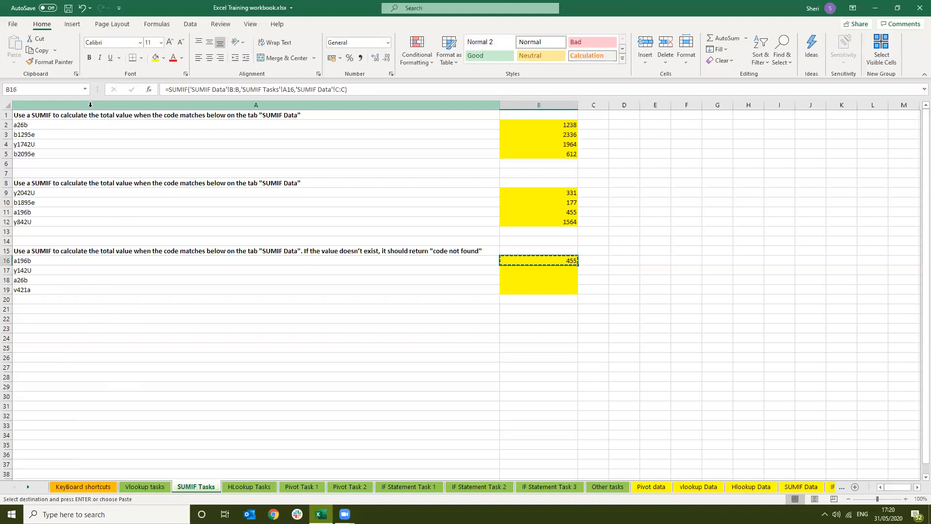
{"action": "key", "text": "shift+Down"}
{"action": "key", "text": "shift+Down"}
{"action": "key", "text": "ctrl+v"}
- Examine the formulas and results in B16:B19 against their codes, including code v421a in A19
{"action": "key", "text": "Down"}
{"action": "key", "text": "Down"}
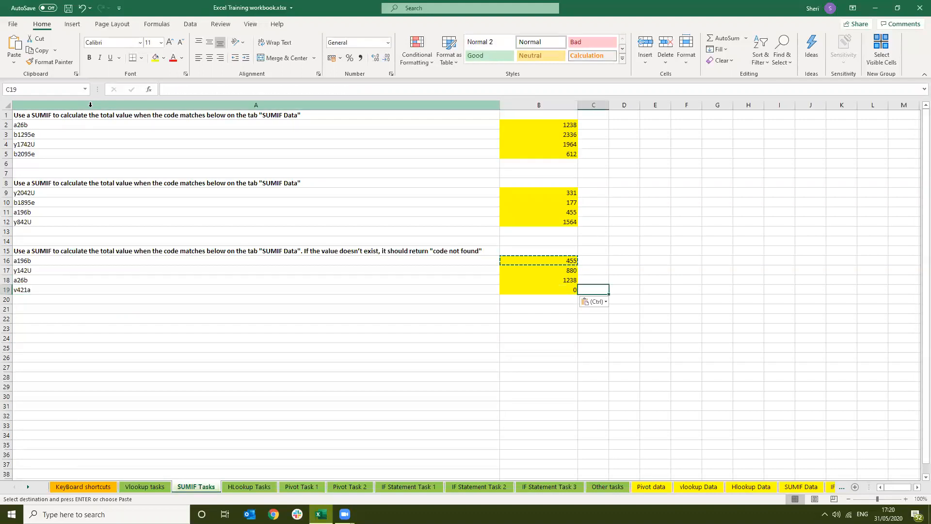
{"action": "key", "text": "Left"}
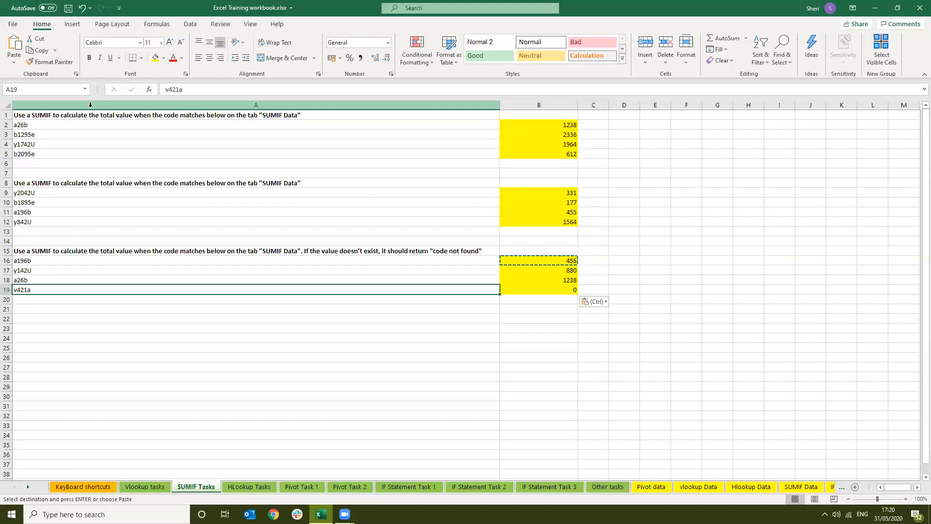
{"action": "key", "text": "Right"}
{"action": "key", "text": "Up"}
{"action": "key", "text": "Up"}
{"action": "key", "text": "Up"}
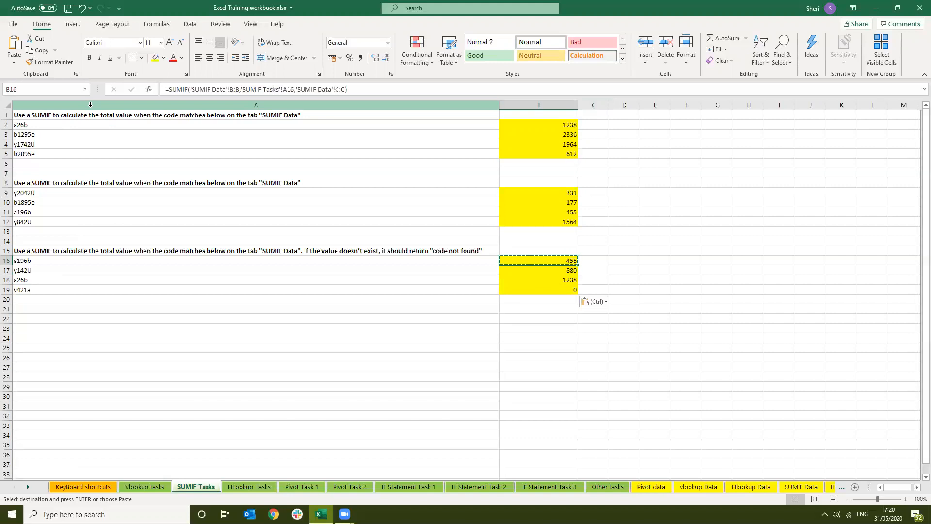
{"action": "key", "text": "Down"}
{"action": "key", "text": "Down"}
{"action": "key", "text": "Down"}
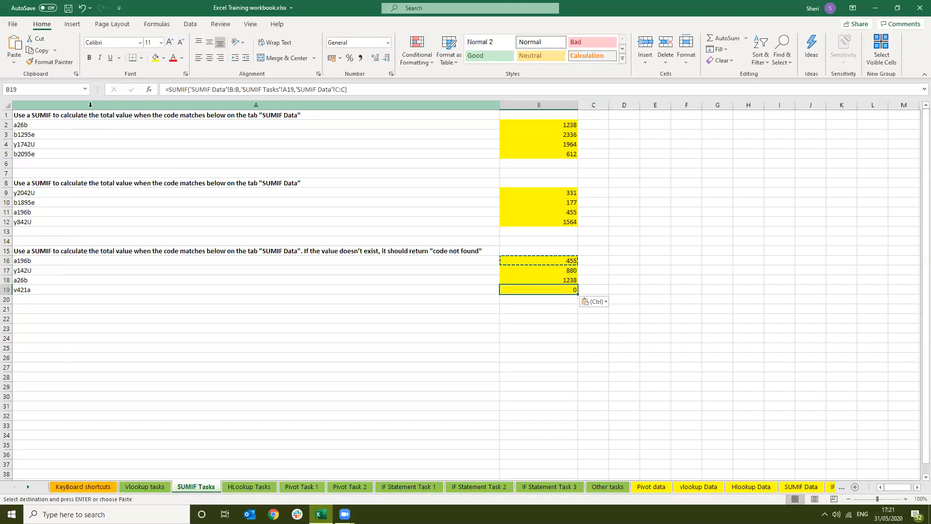
{"action": "key", "text": "Up"}
{"action": "key", "text": "Up"}
{"action": "key", "text": "Up"}
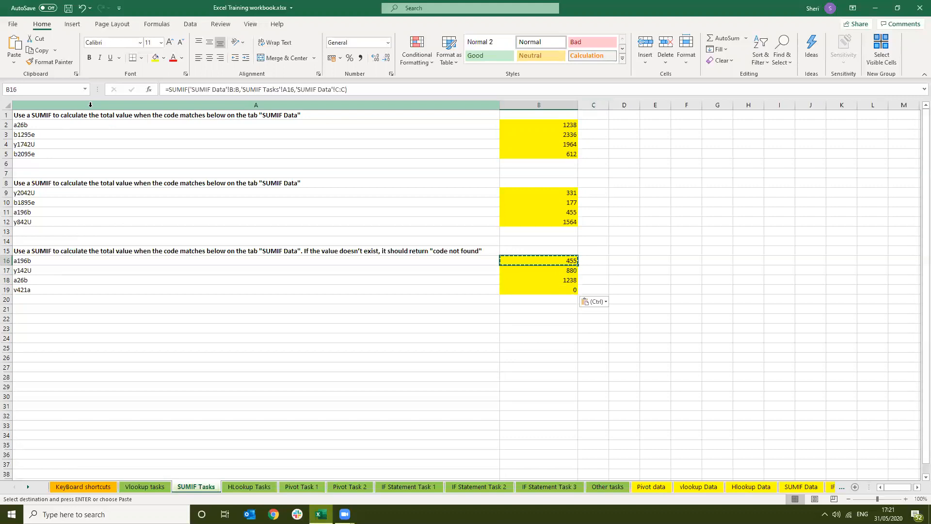
- Clear the SUMIF formulas from B16:B19 on the SUMIF Tasks sheet
{"action": "key", "text": "shift+Down"}
{"action": "key", "text": "shift+Down"}
{"action": "key", "text": "shift+Down"}
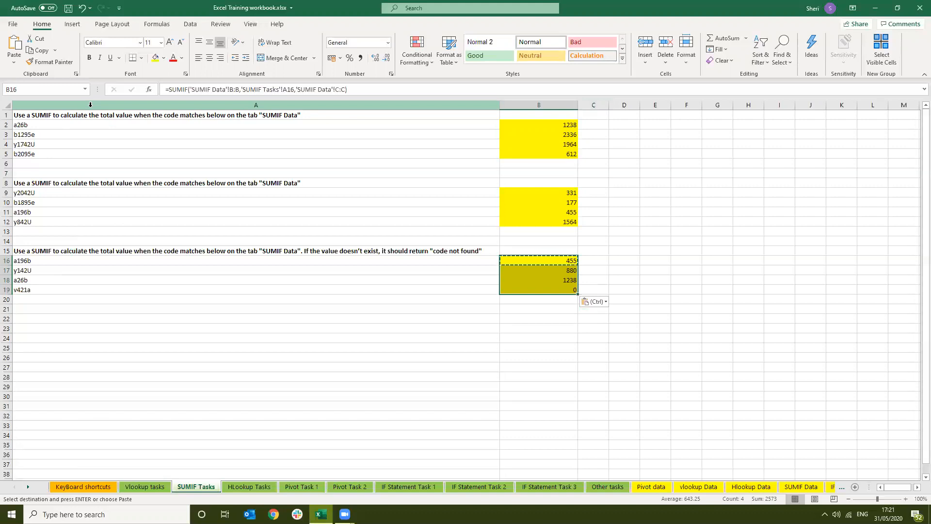
{"action": "key", "text": "Up"}
{"action": "key", "text": "Down"}
{"action": "key", "text": "shift+Down"}
{"action": "key", "text": "shift+Down"}
{"action": "key", "text": "shift+Down"}
{"action": "key", "text": "Delete"}
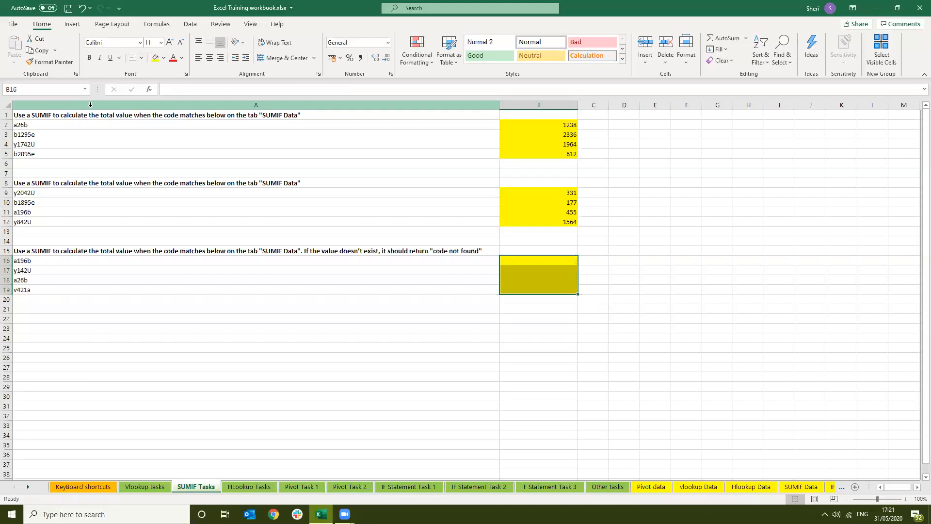
{"action": "scroll", "coordinate": [201, 228], "scroll_direction": "left", "scroll_amount": 1}
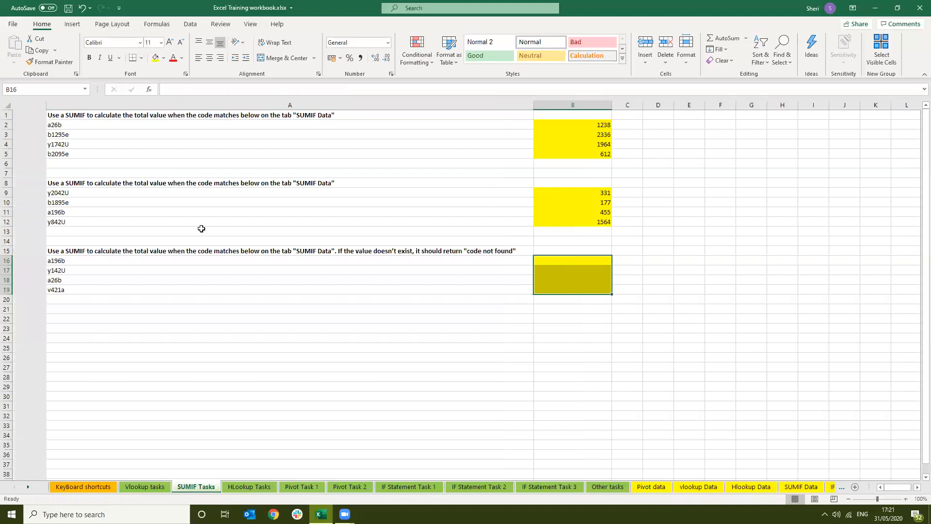
{"action": "left_click", "coordinate": [217, 294]}
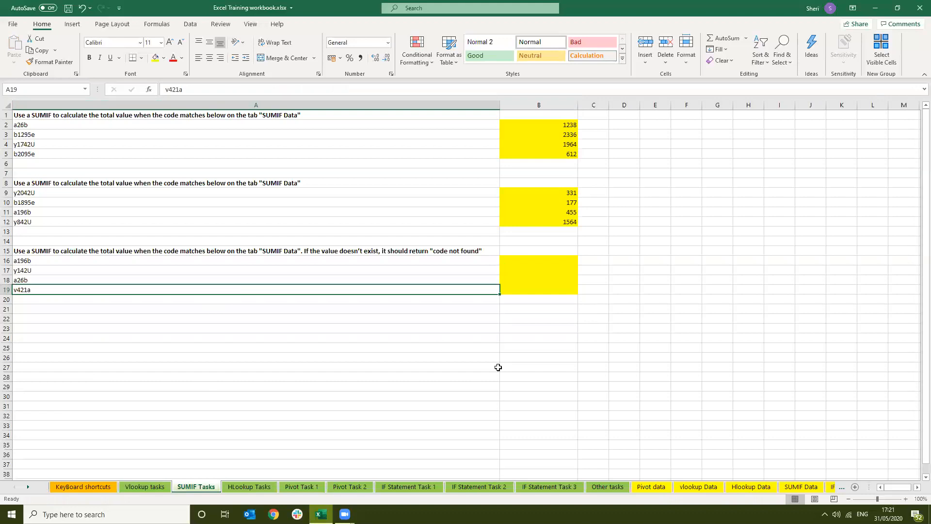
{"action": "left_click", "coordinate": [555, 366]}
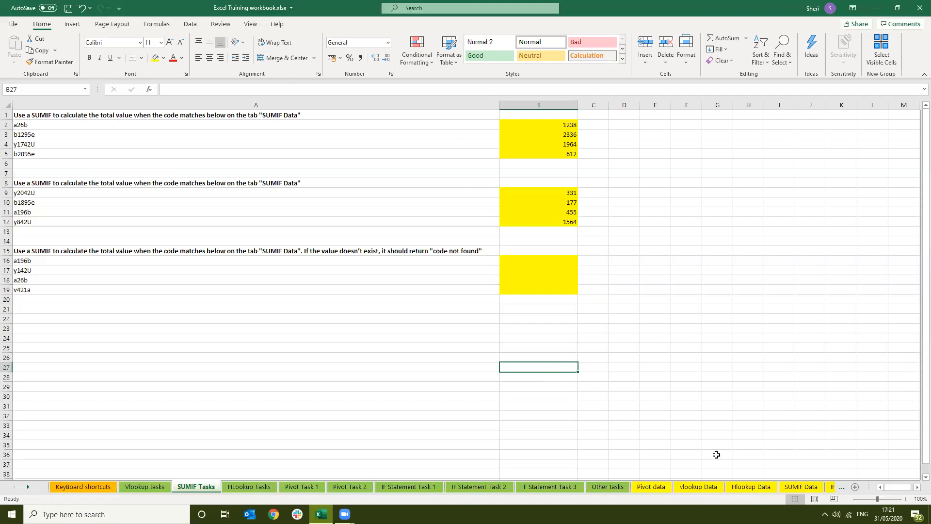
- Enter 1st Jan in D18 and 02nd Jan in D19 beside the a26b values on the SUMIF Data sheet
{"action": "left_click", "coordinate": [801, 486]}
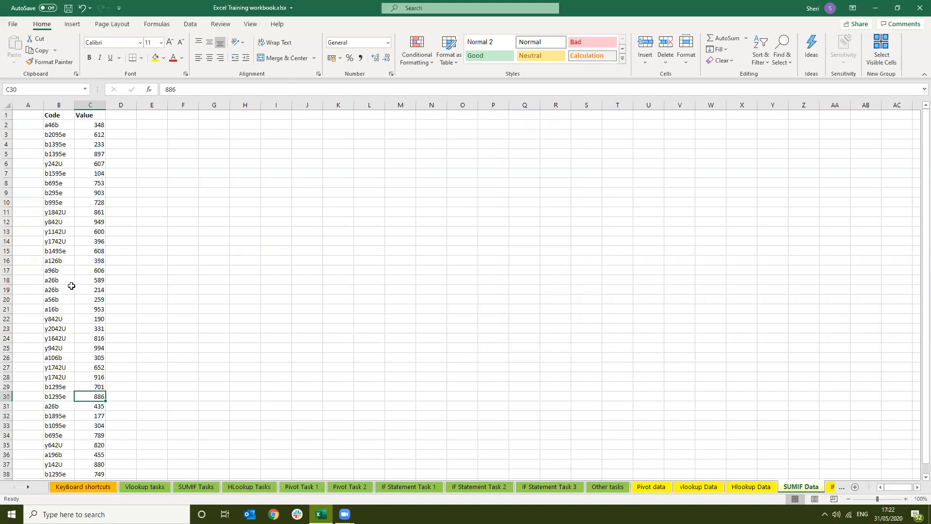
{"action": "left_click", "coordinate": [95, 283]}
{"action": "key", "text": "Right"}
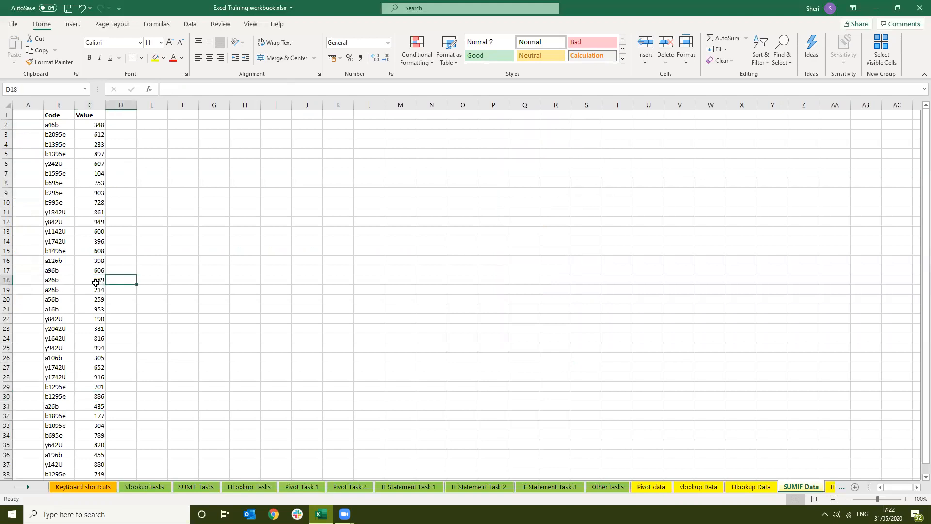
{"action": "type", "text": "1st Jan"}
{"action": "key", "text": "Return"}
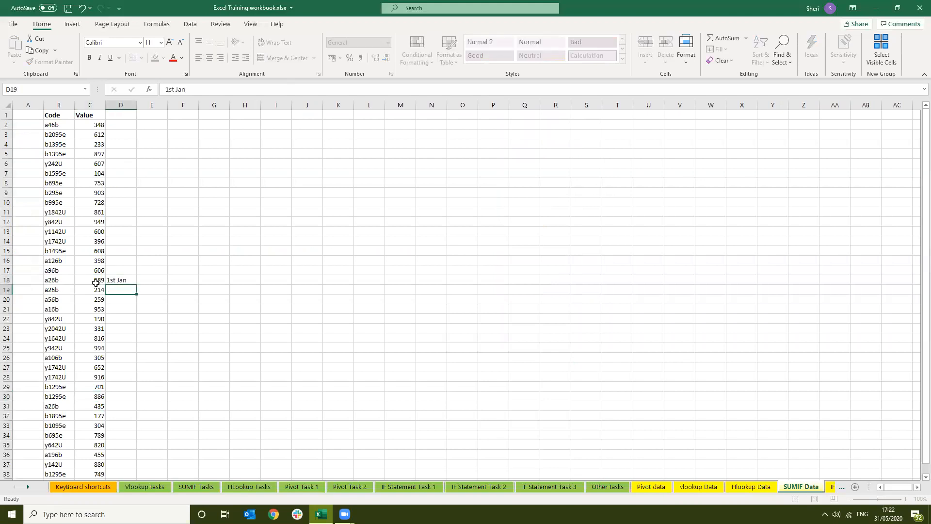
{"action": "type", "text": "02nd Jan"}
{"action": "key", "text": "Return"}
- Copy the 1st Jan entry from D18 to D31, beside the third a26b value
{"action": "key", "text": "Up"}
{"action": "key", "text": "Up"}
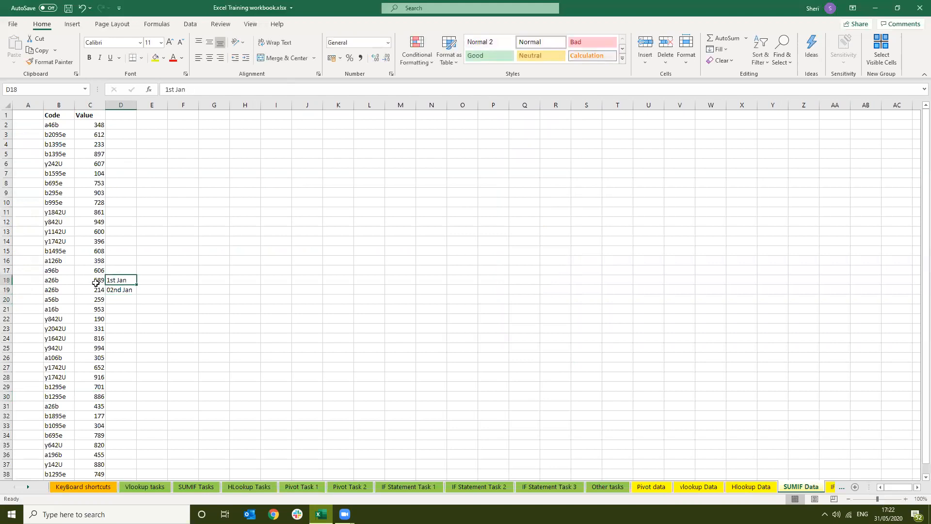
{"action": "key", "text": "ctrl+c"}
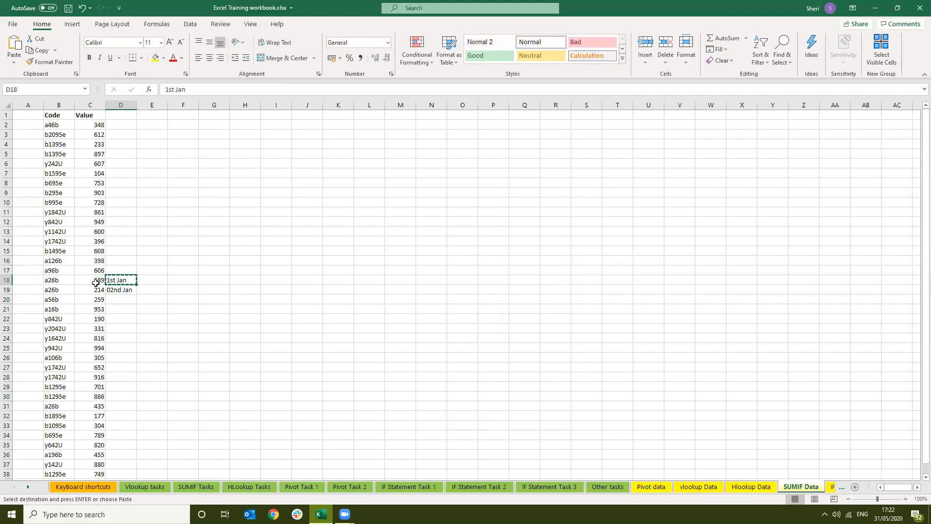
{"action": "left_click", "coordinate": [122, 406]}
{"action": "key", "text": "ctrl+v"}
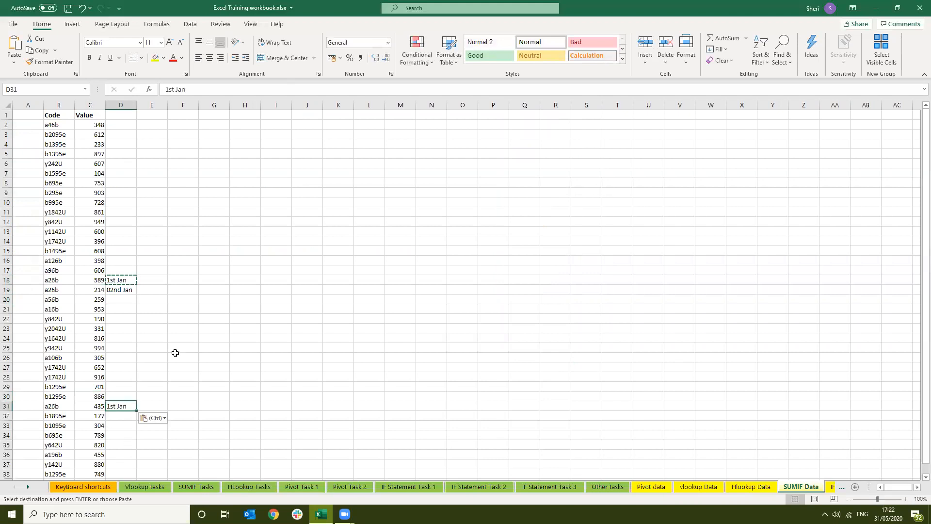